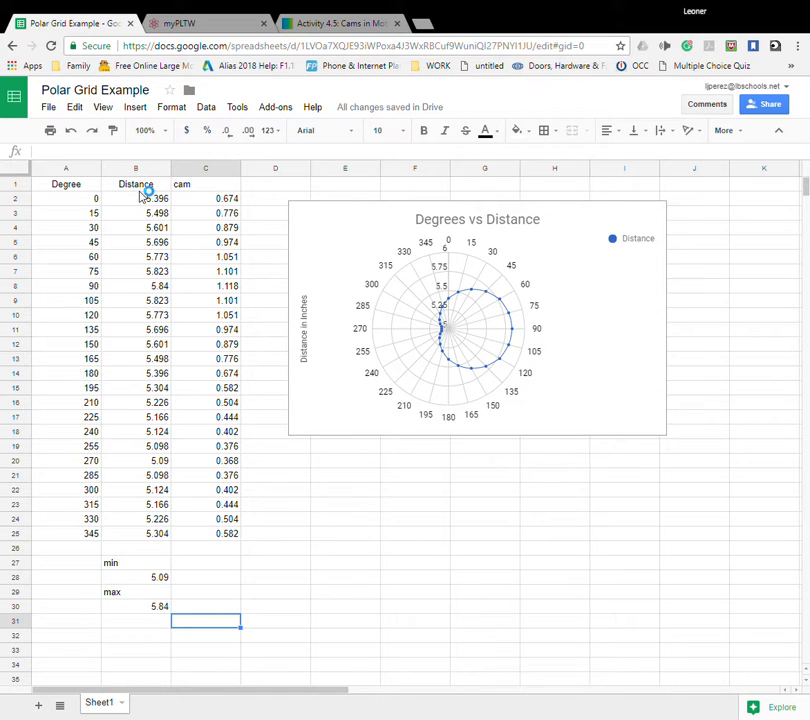
# Step: Insert a line chart of the Distance and cam columns from the range B1:C25
pyautogui.moveTo(145, 188); pyautogui.dragTo(210, 534)
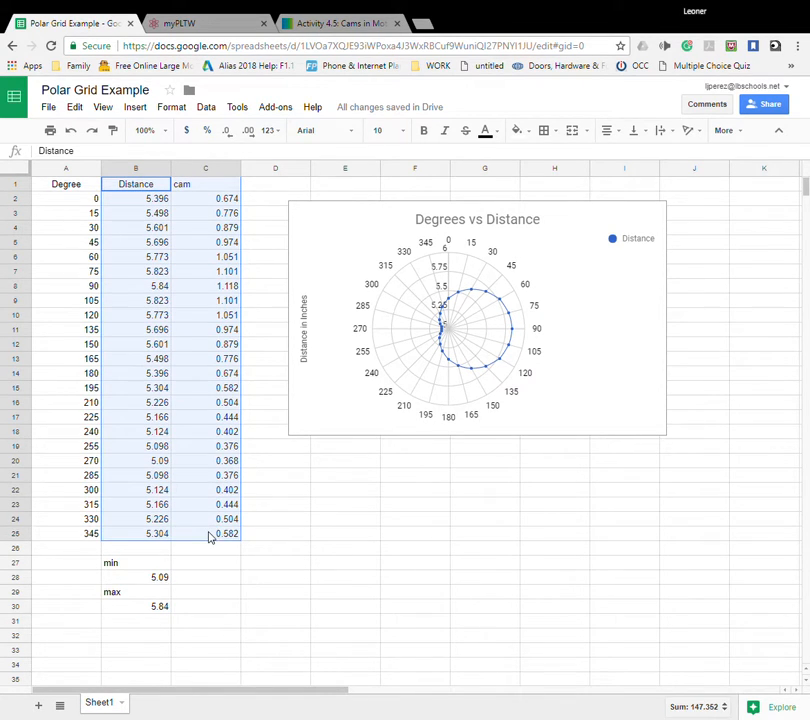
pyautogui.click(778, 130)
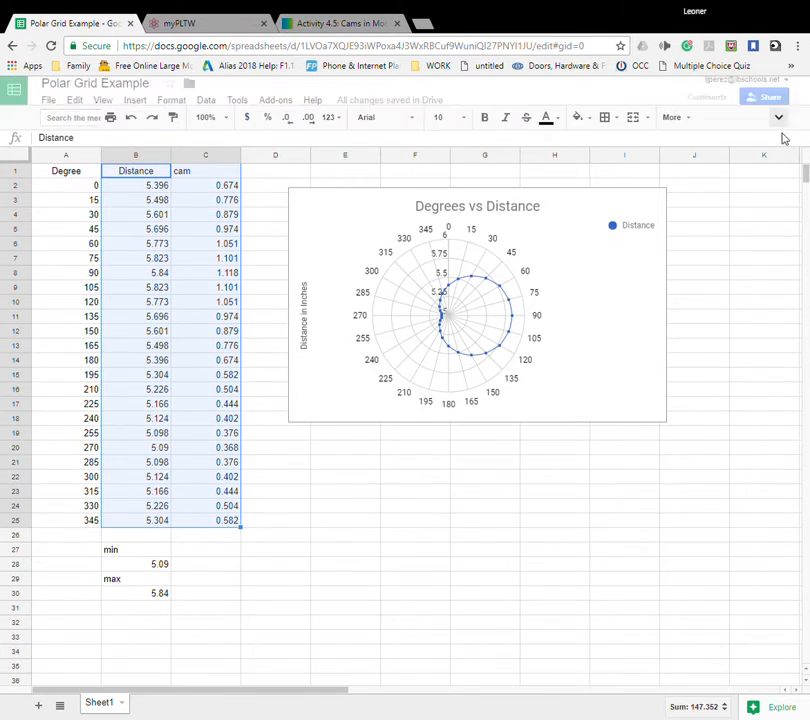
pyautogui.click(779, 89)
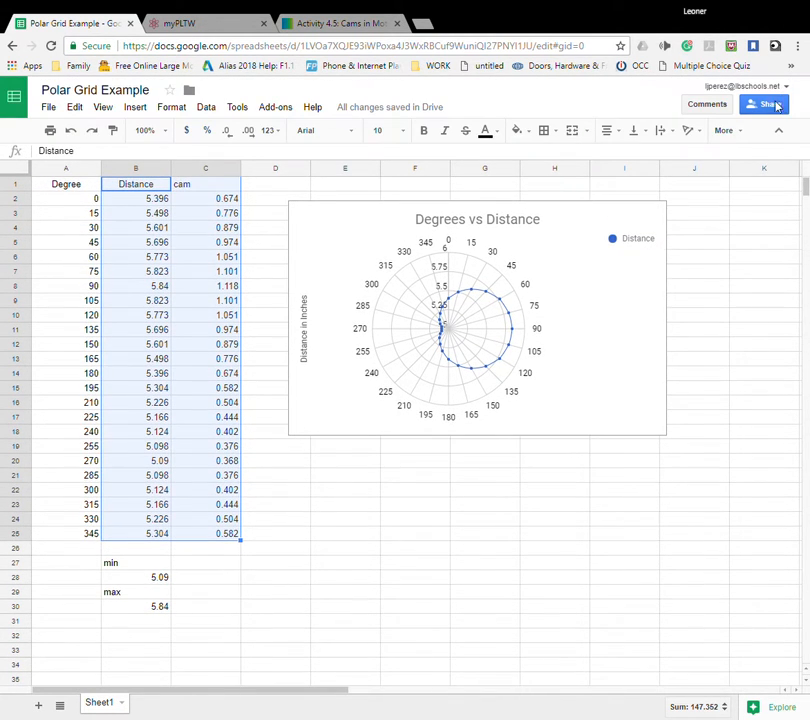
pyautogui.click(735, 134)
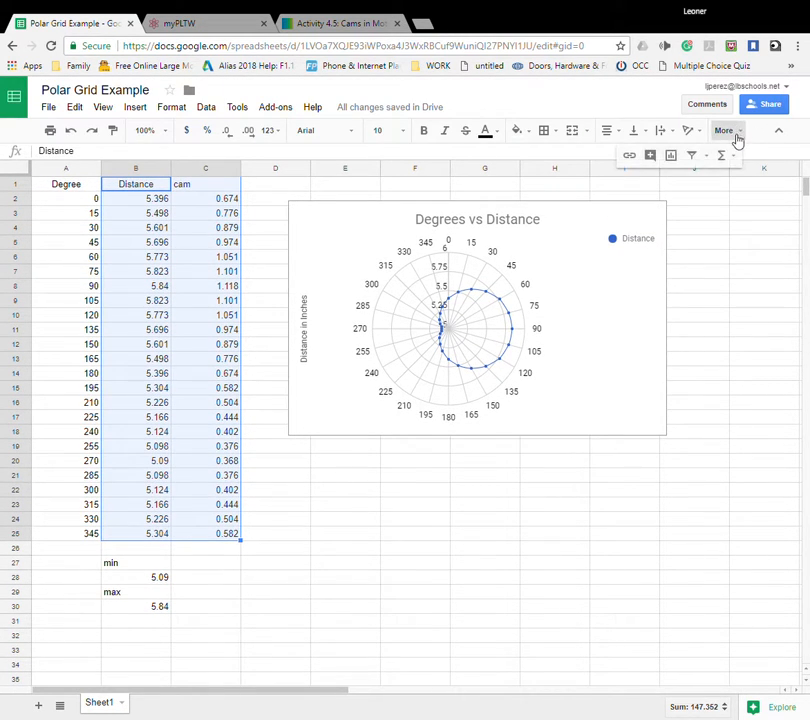
pyautogui.click(671, 156)
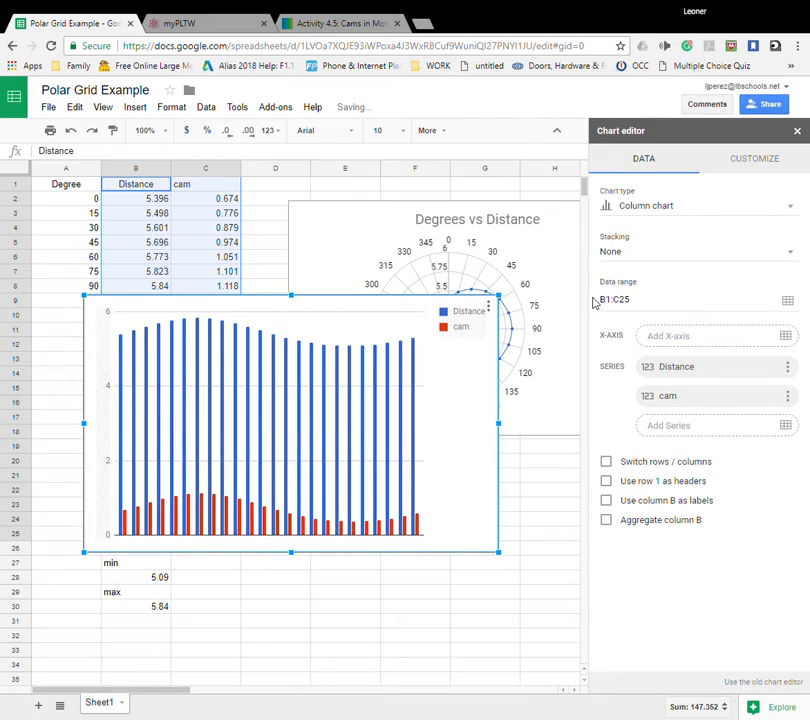
pyautogui.click(660, 207)
pyautogui.click(637, 273)
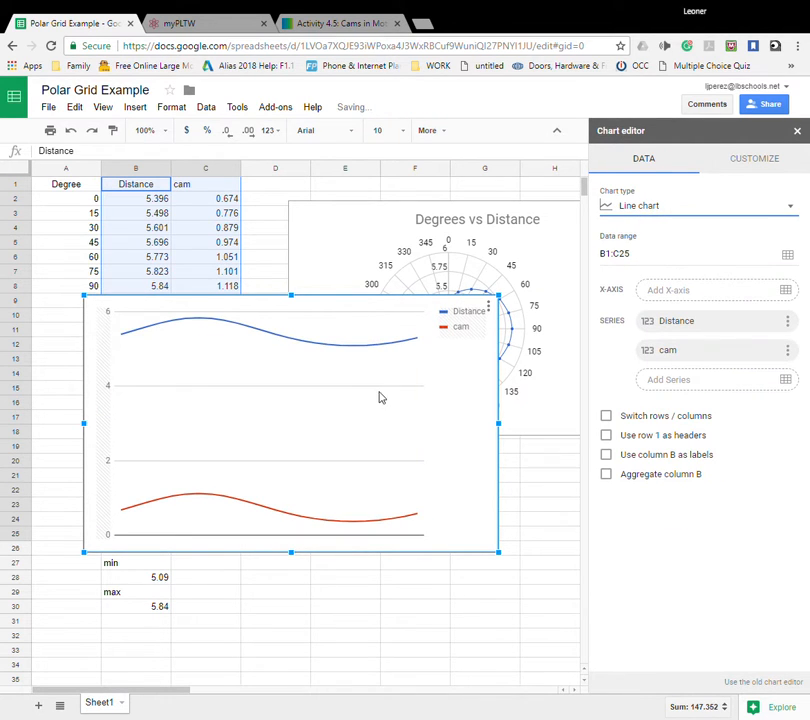
# Step: Set the Degree data in A1:A25 as the line chart's X-axis and reposition the chart so it is fully in view
pyautogui.moveTo(381, 400); pyautogui.dragTo(544, 399)
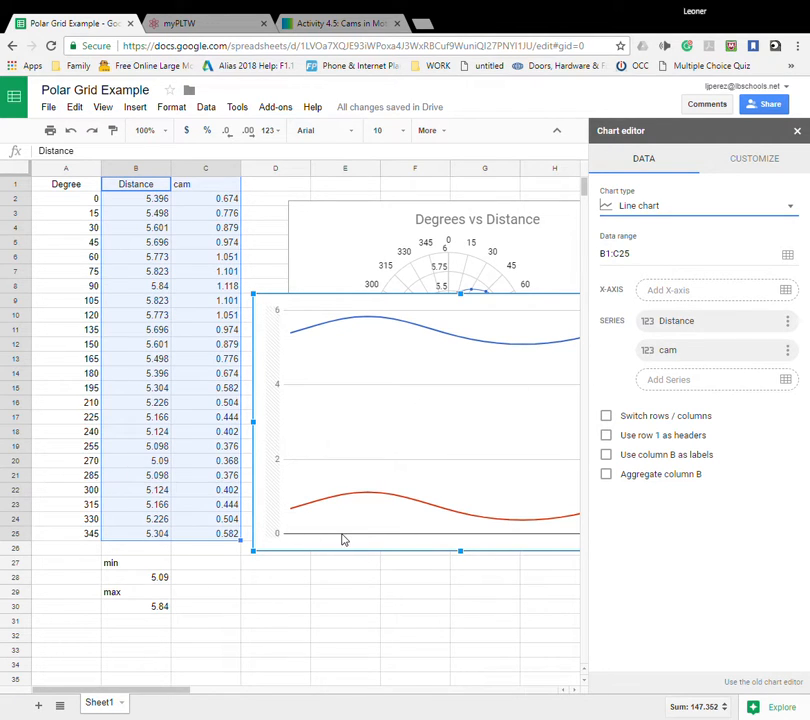
pyautogui.click(788, 292)
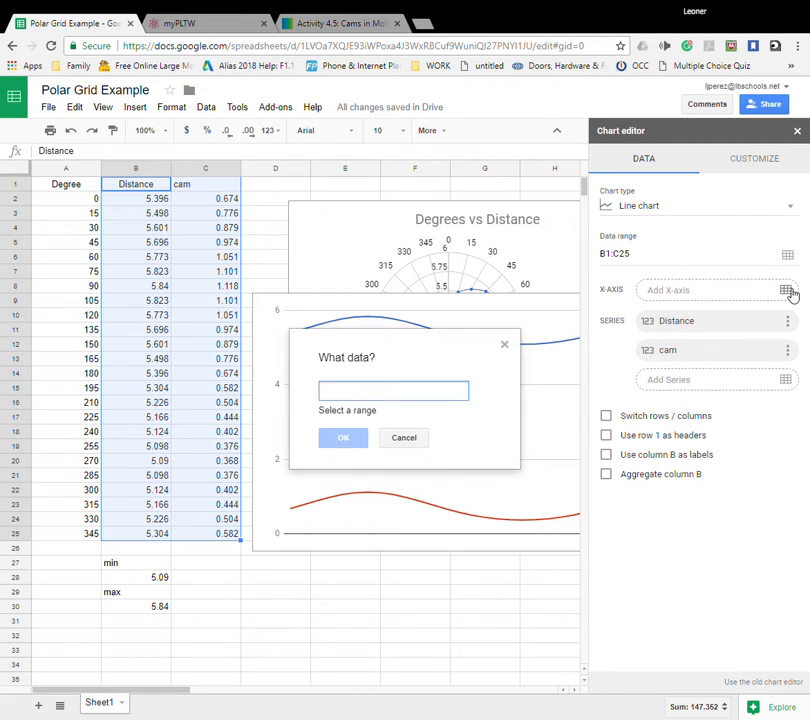
pyautogui.moveTo(56, 188); pyautogui.dragTo(78, 537)
pyautogui.click(341, 427)
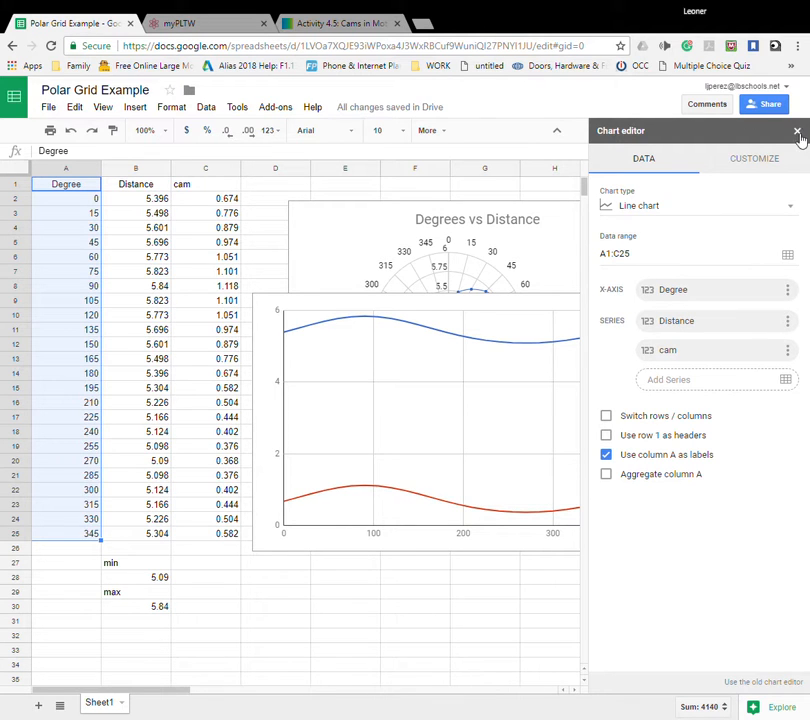
pyautogui.click(390, 309)
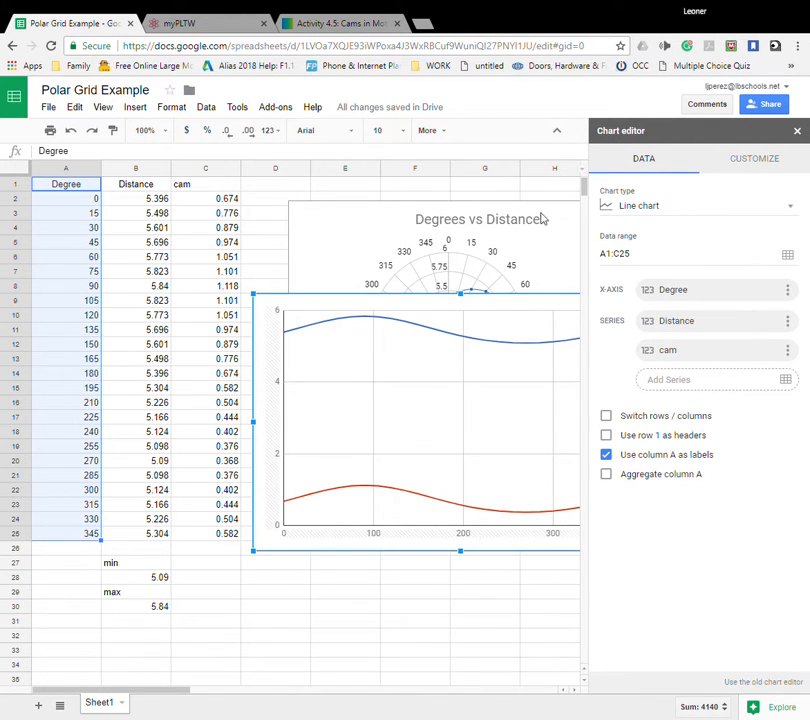
pyautogui.moveTo(362, 340); pyautogui.dragTo(249, 295)
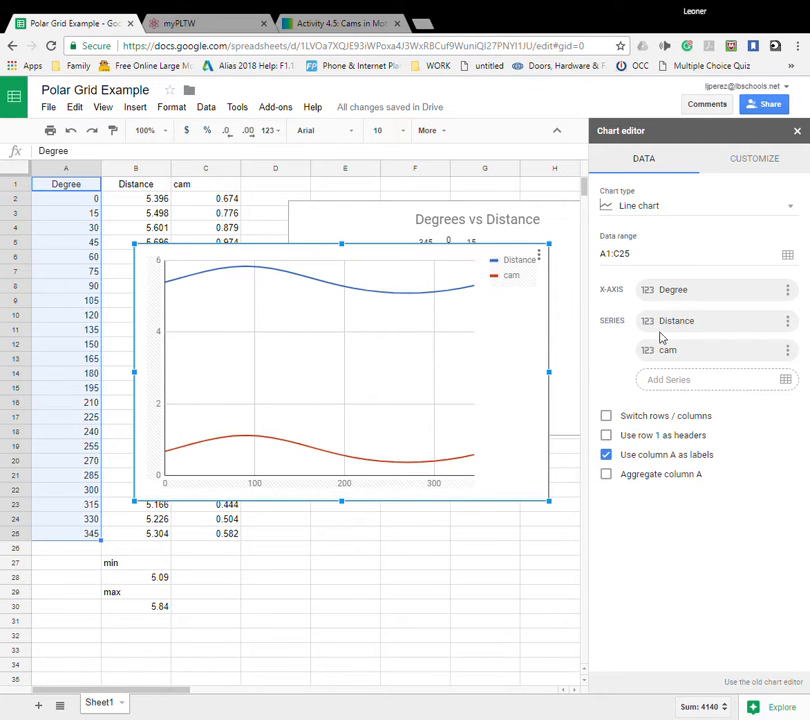
# Step: Set the point size of all series in the line chart to 5px
pyautogui.click(747, 166)
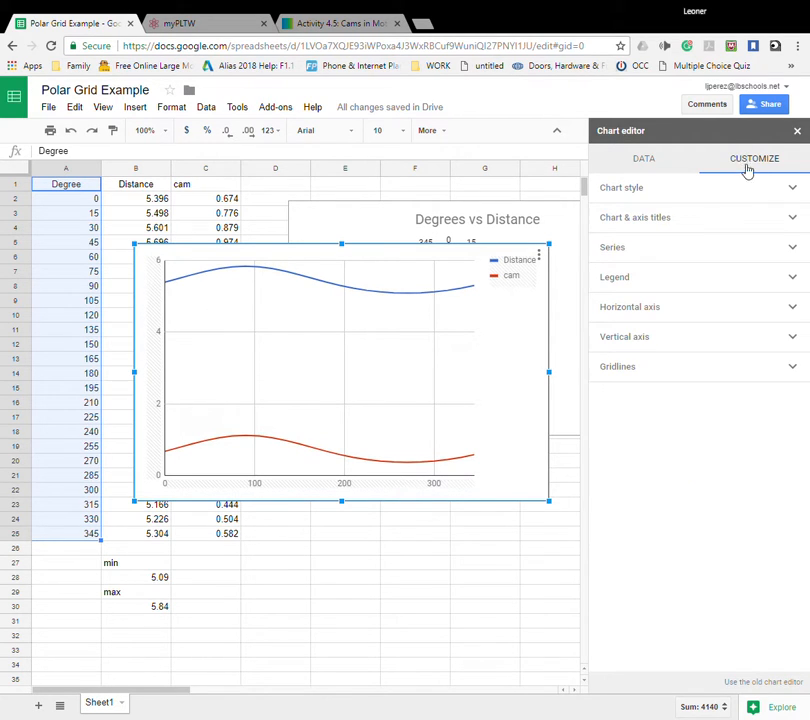
pyautogui.click(637, 220)
pyautogui.click(663, 244)
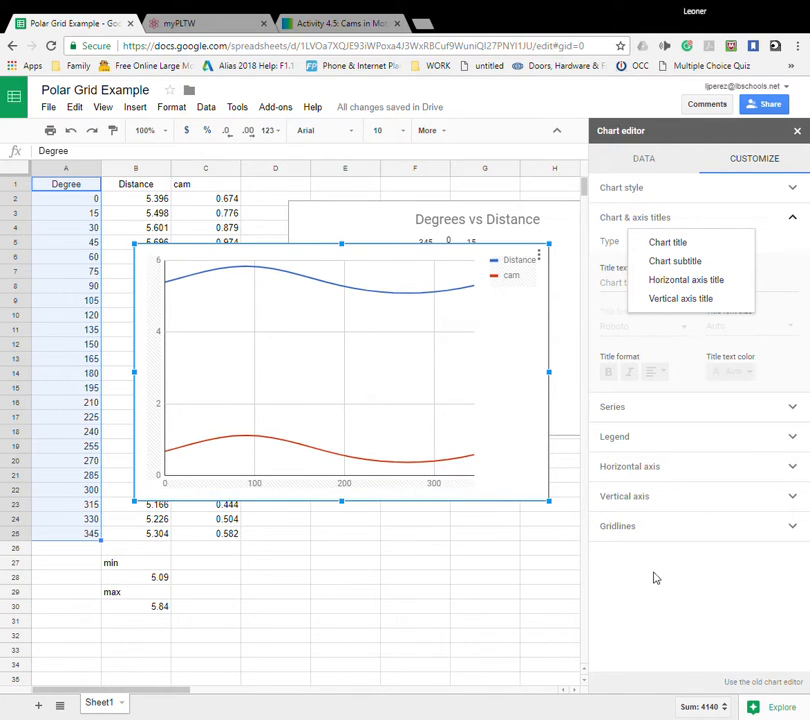
pyautogui.click(636, 410)
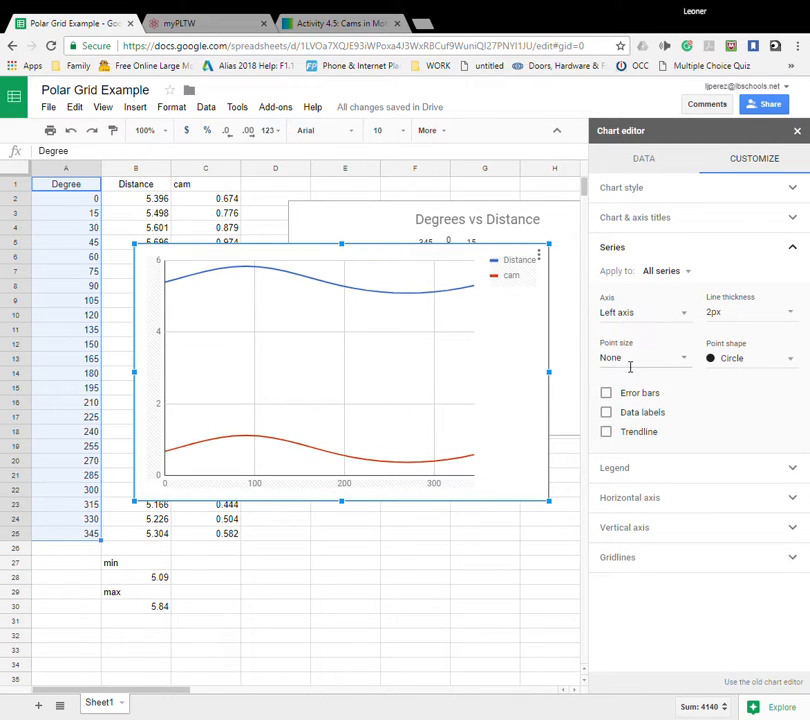
pyautogui.click(685, 358)
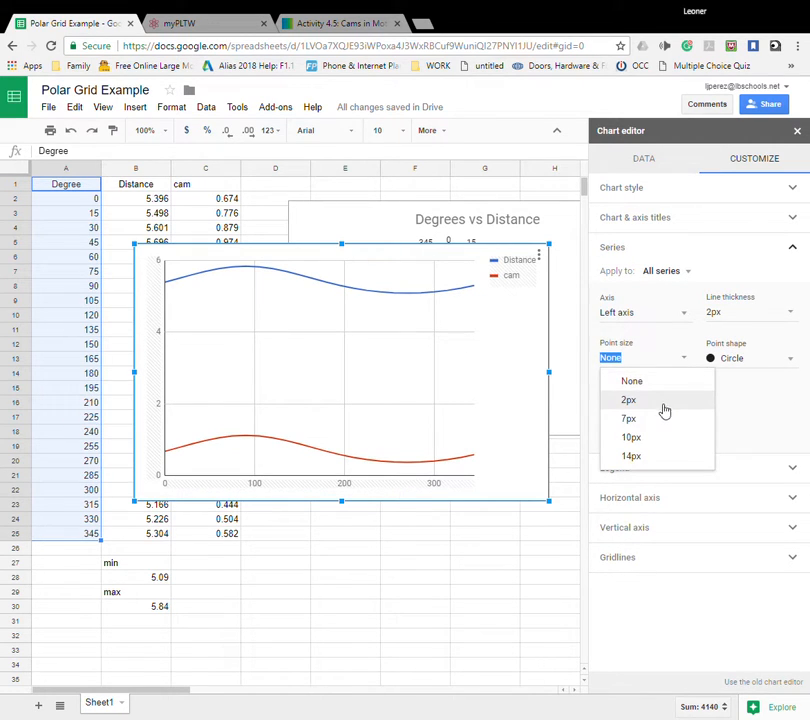
pyautogui.click(632, 368)
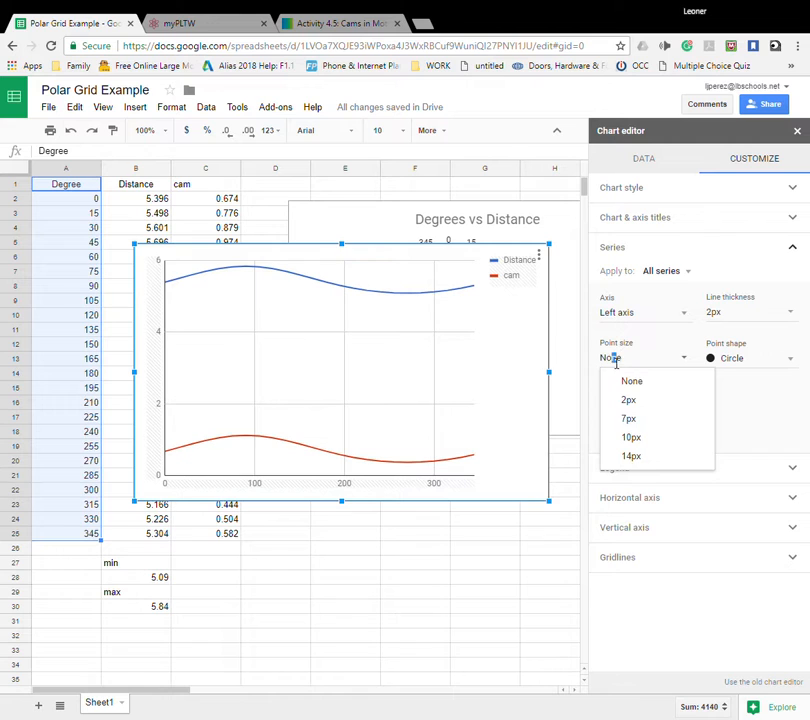
pyautogui.moveTo(616, 360); pyautogui.dragTo(550, 359)
pyautogui.write('5')
pyautogui.press('Return')
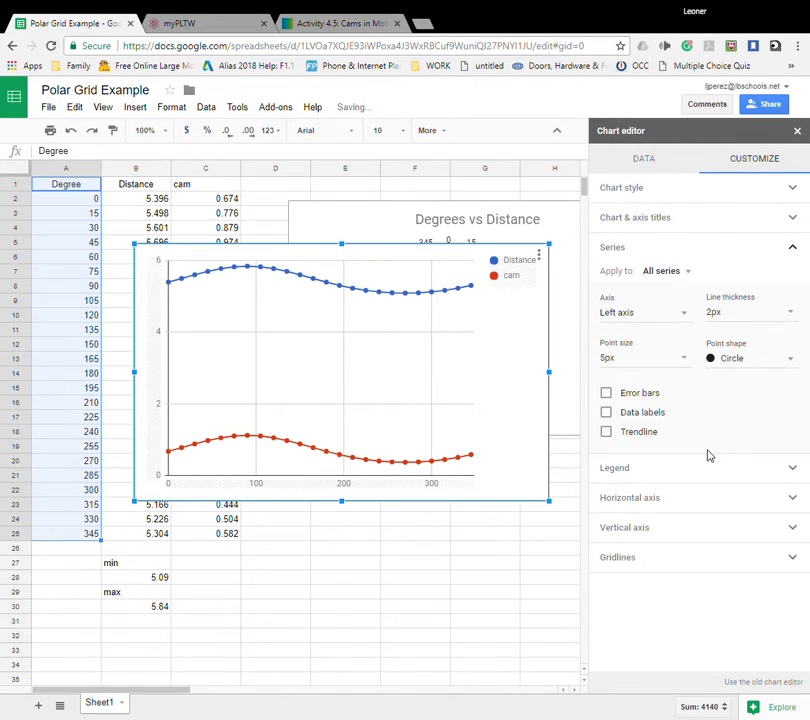
# Step: Move the line chart lower and toward column A, uncovering more of the polar chart
pyautogui.moveTo(172, 455)
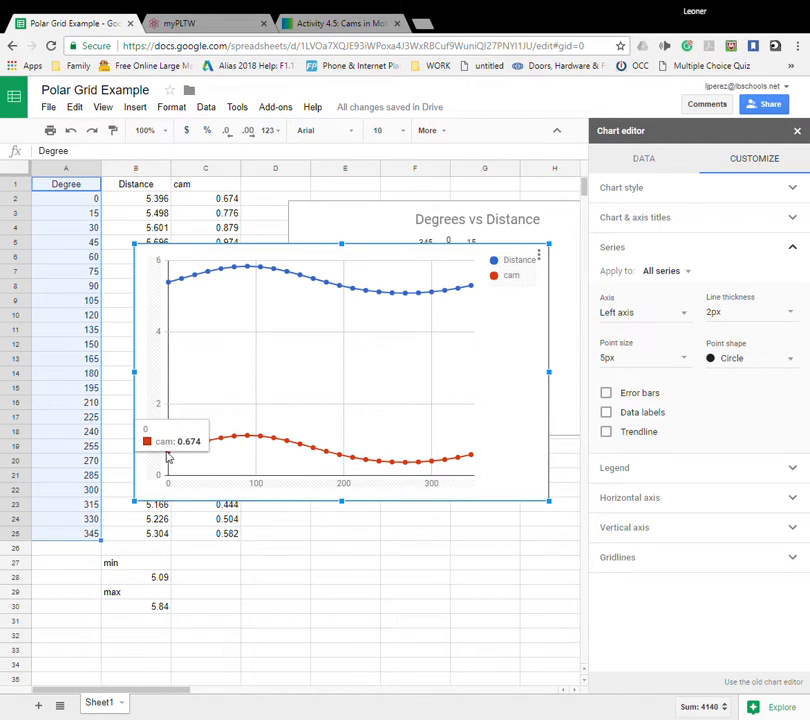
pyautogui.moveTo(170, 288)
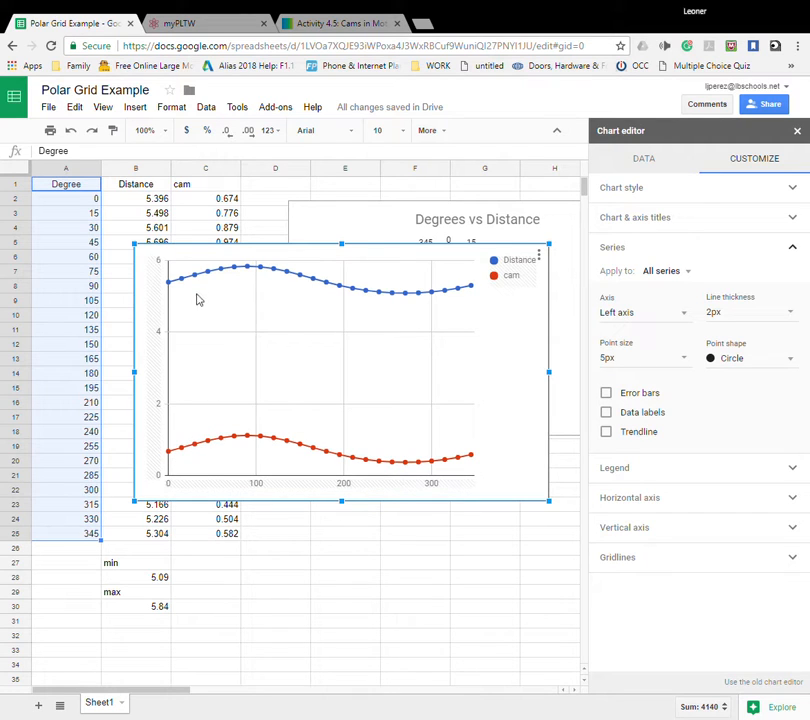
pyautogui.moveTo(198, 279)
pyautogui.moveTo(376, 254); pyautogui.dragTo(312, 329)
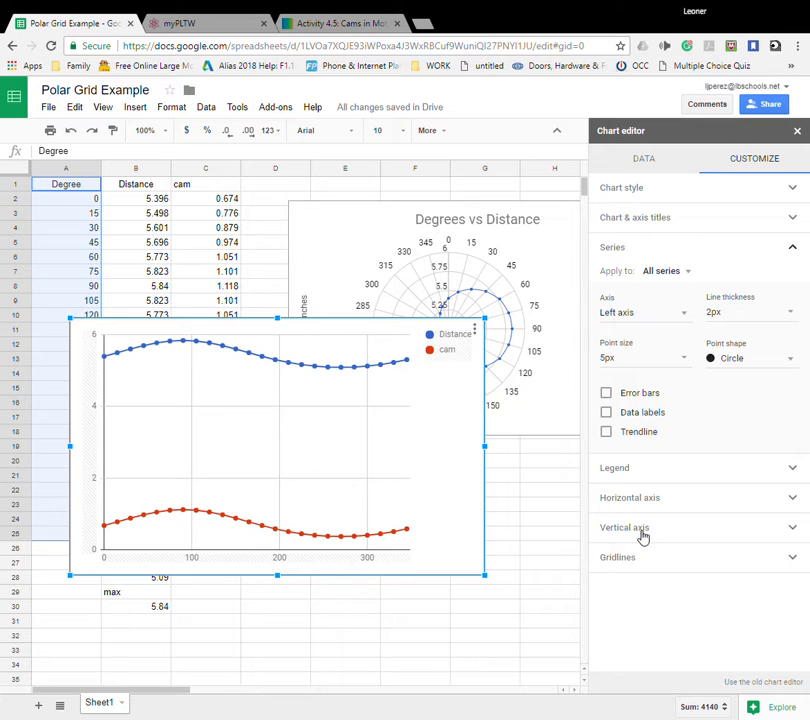
# Step: Set the vertical axis major gridline count of the line chart to 25
pyautogui.click(626, 562)
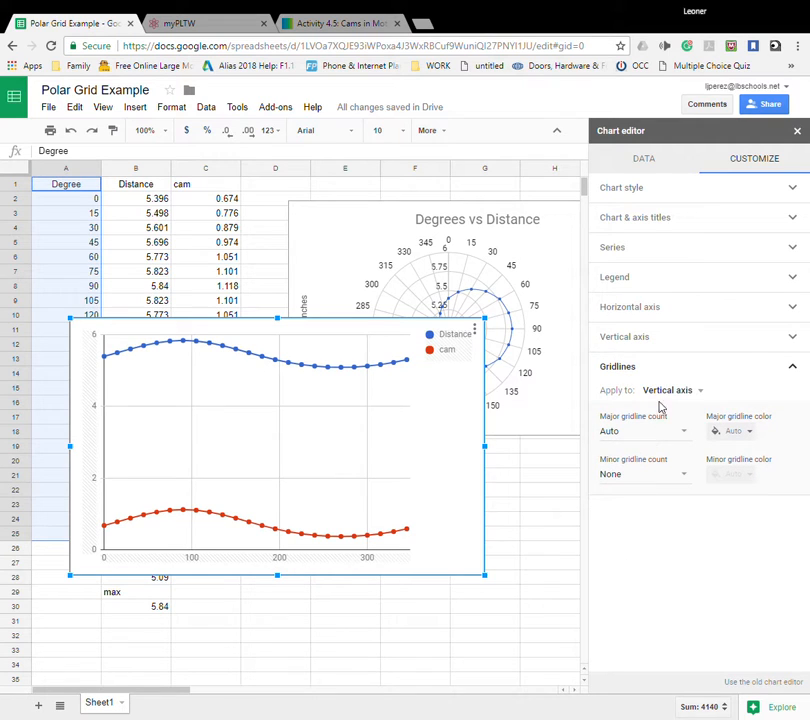
pyautogui.click(668, 392)
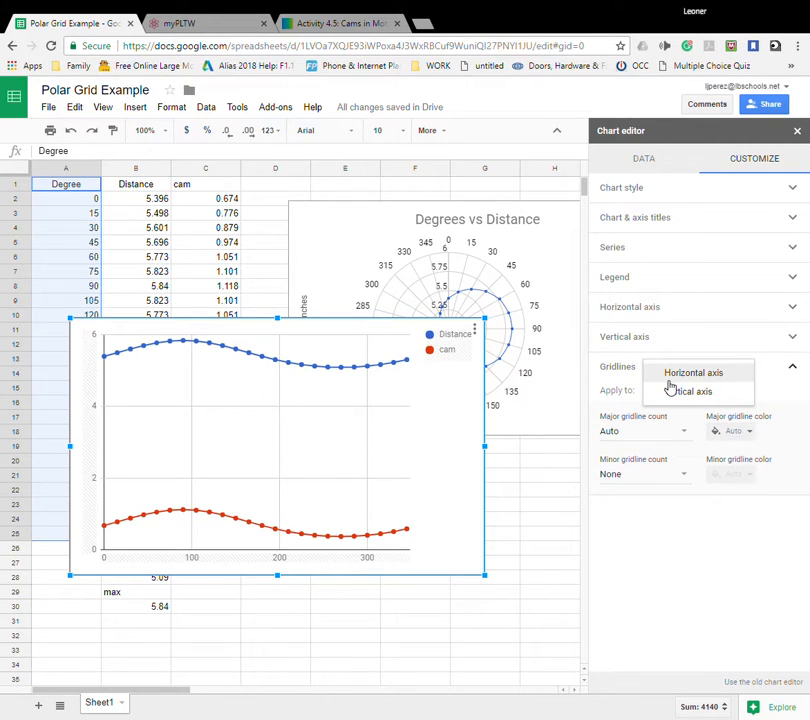
pyautogui.click(669, 388)
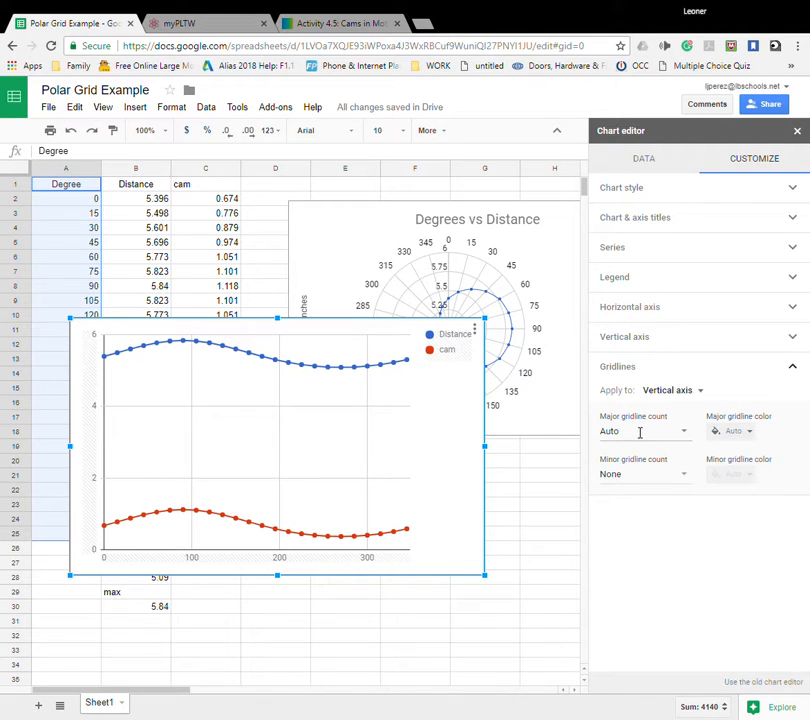
pyautogui.click(656, 434)
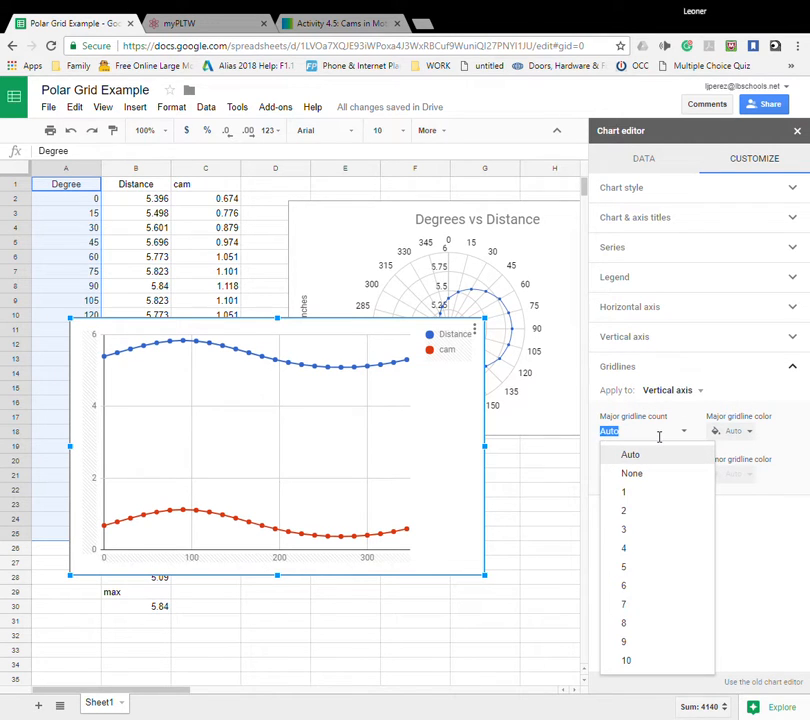
pyautogui.write('25')
pyautogui.press('Return')
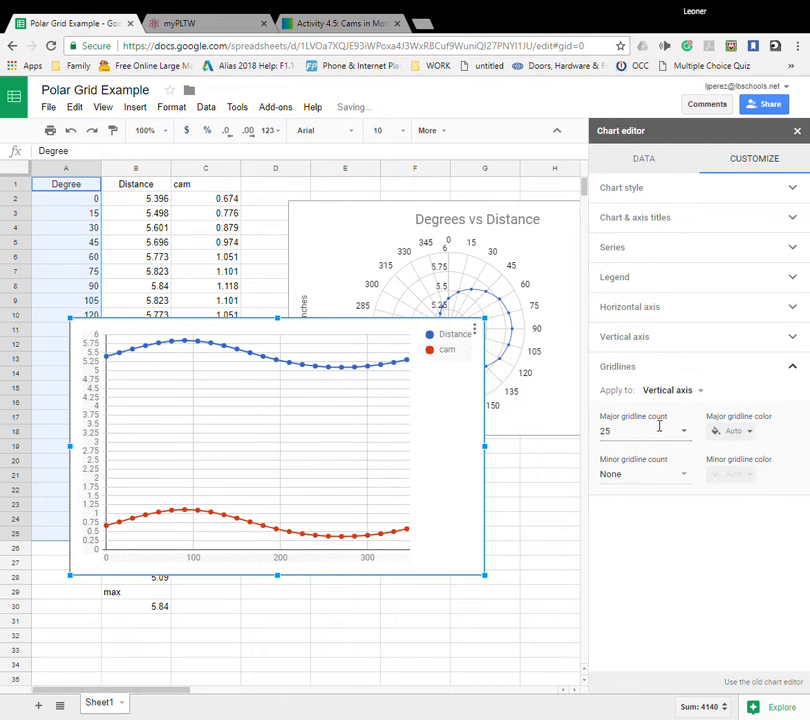
# Step: Try major gridline counts of 1 and 5 for the vertical axis, and settle on 10
pyautogui.click(674, 393)
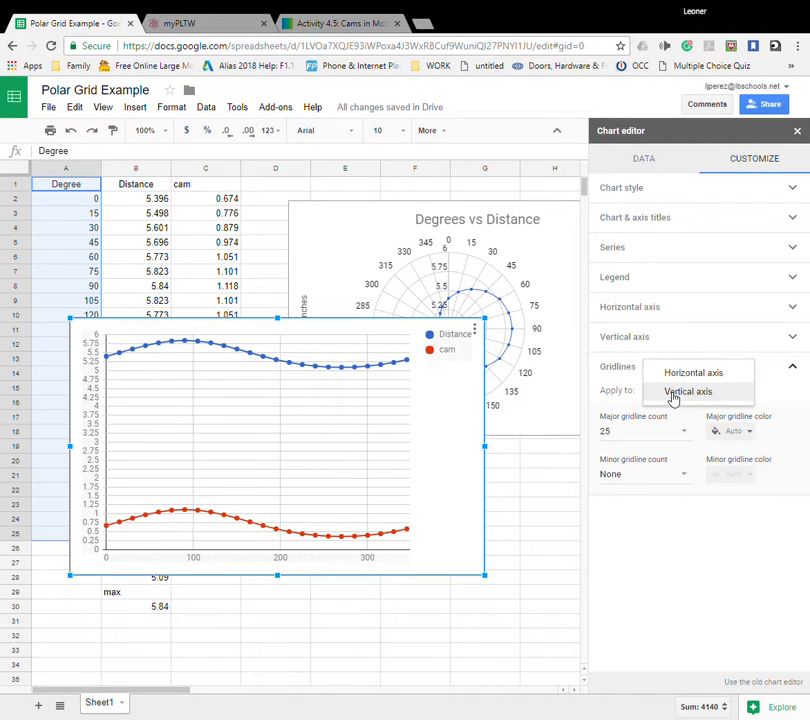
pyautogui.click(674, 393)
pyautogui.click(615, 432)
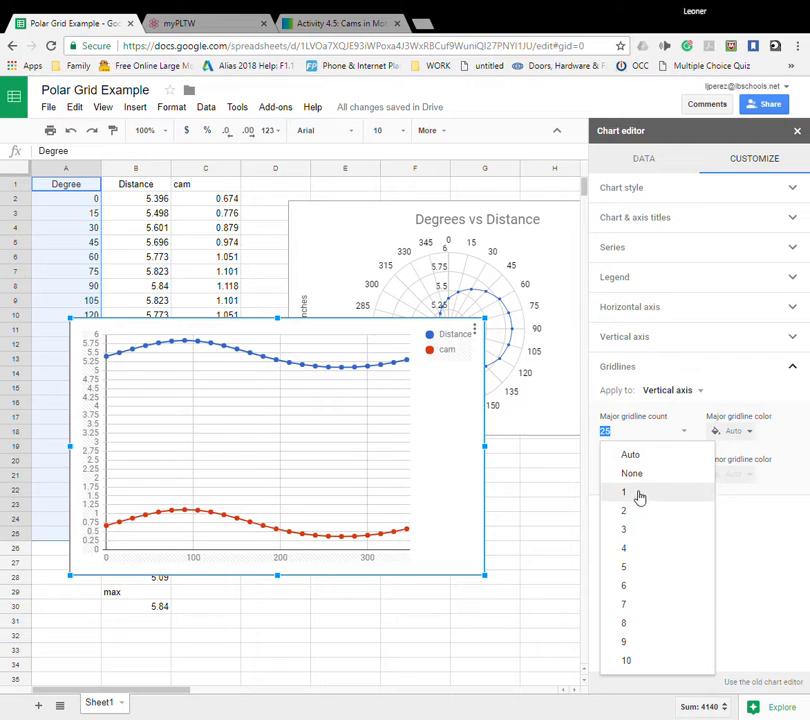
pyautogui.click(637, 494)
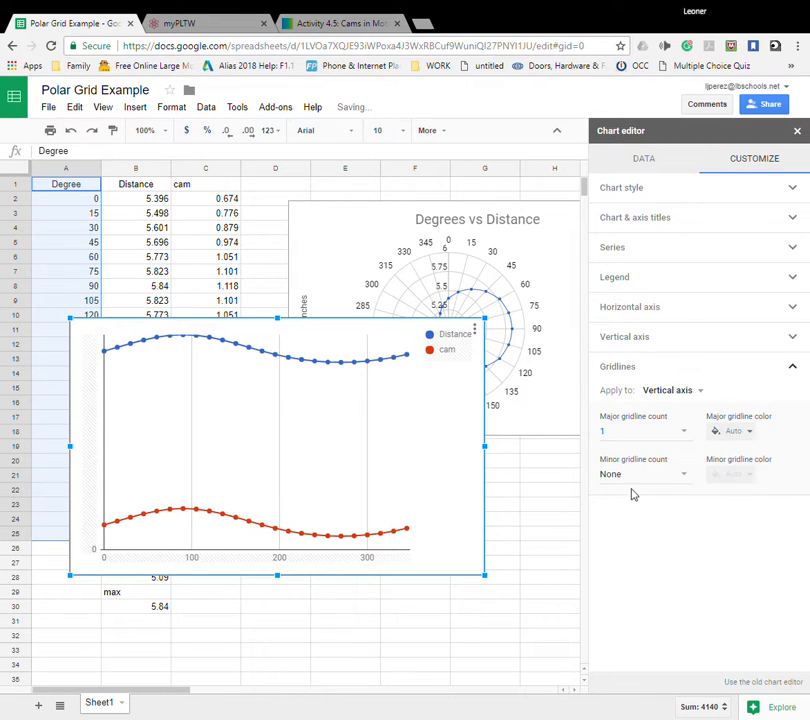
pyautogui.click(686, 435)
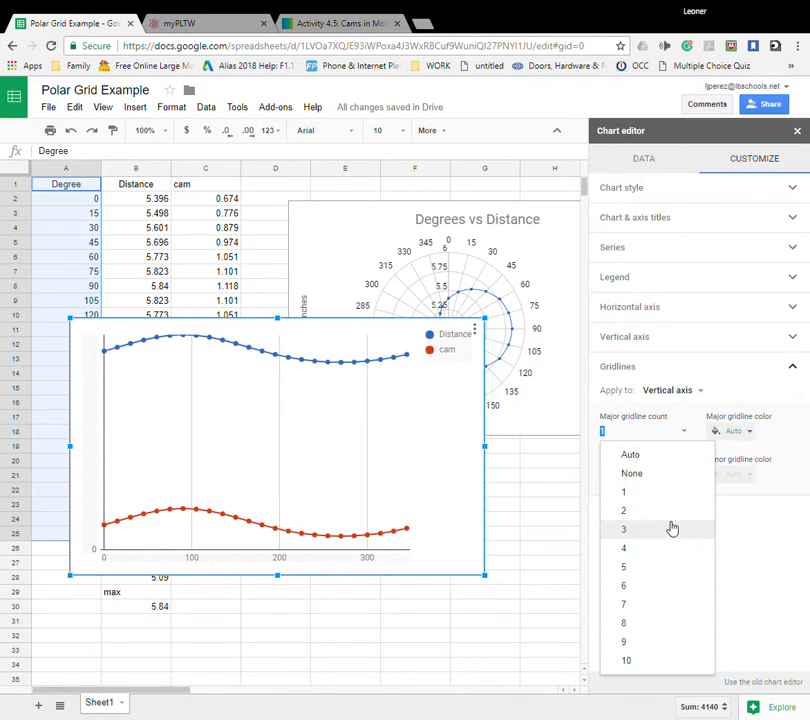
pyautogui.click(662, 567)
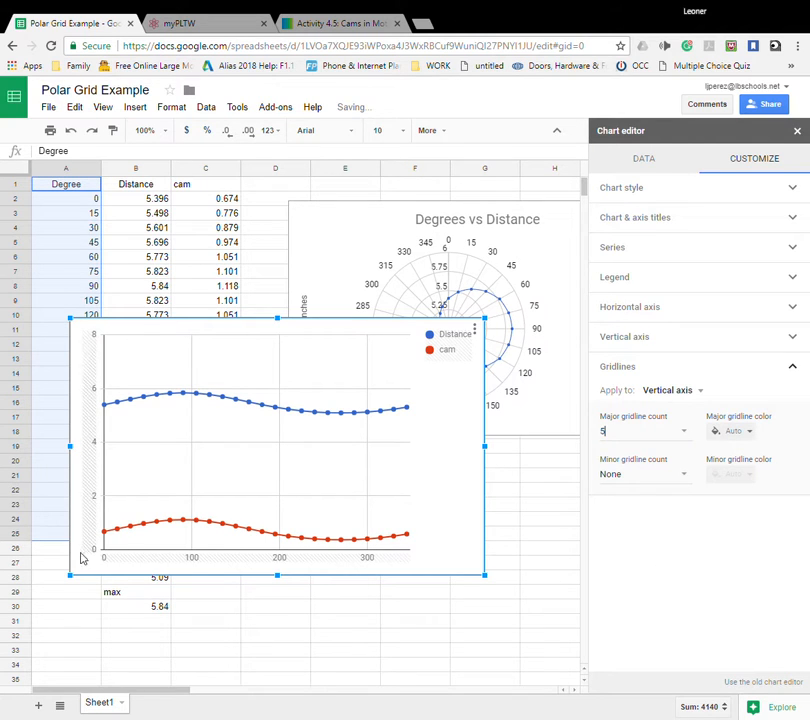
pyautogui.click(682, 432)
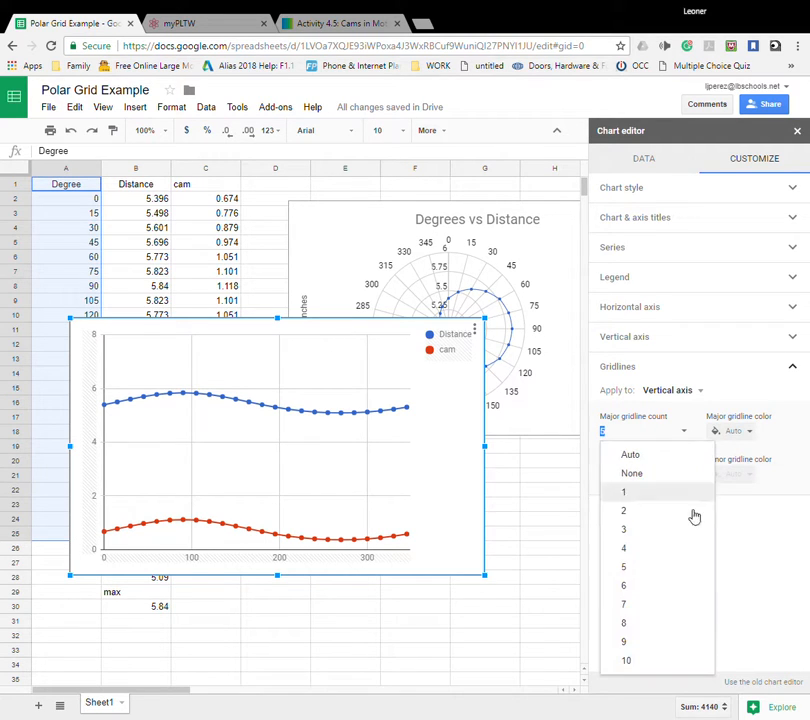
pyautogui.click(646, 661)
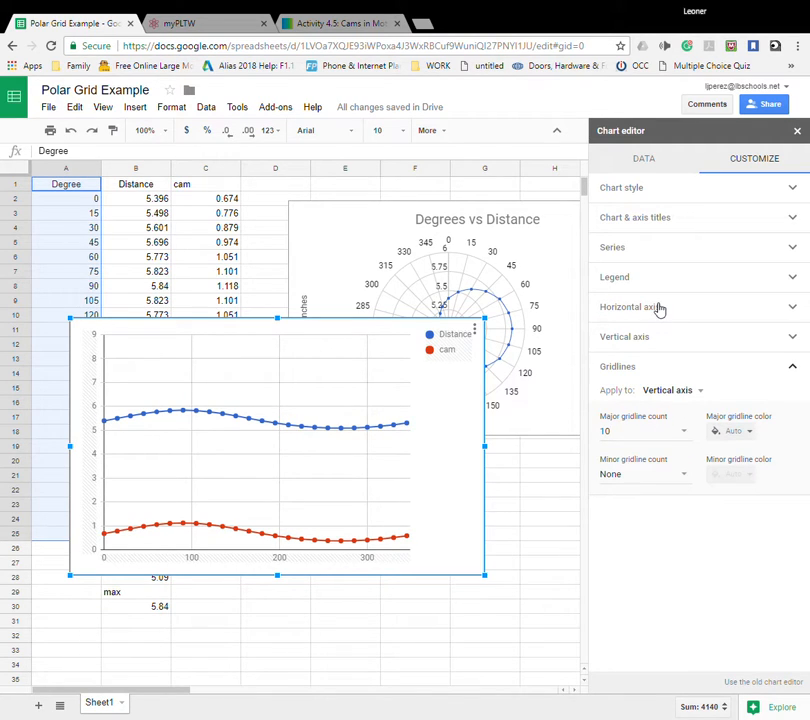
# Step: Set the minimum value of the line chart's vertical axis to 0
pyautogui.click(653, 341)
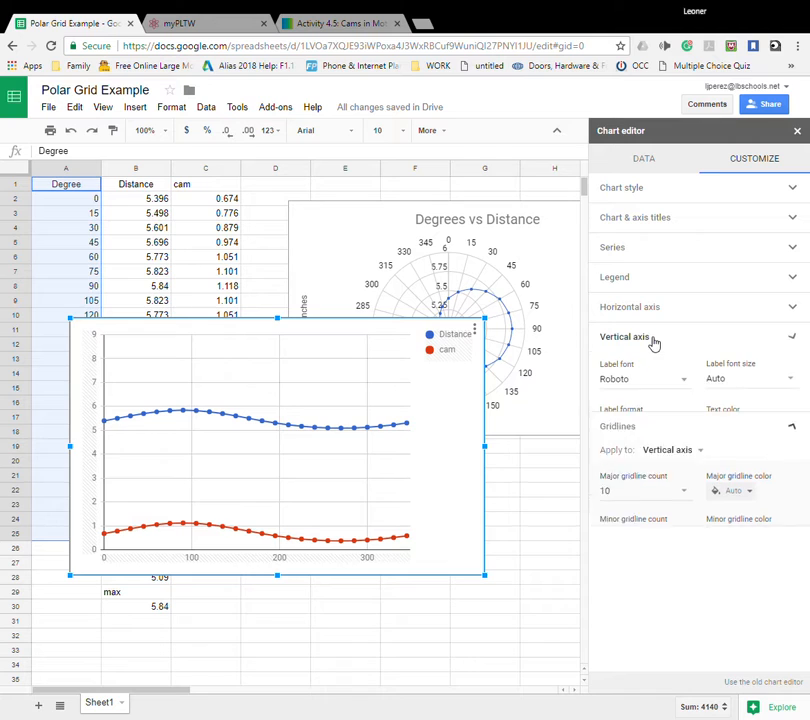
pyautogui.click(650, 476)
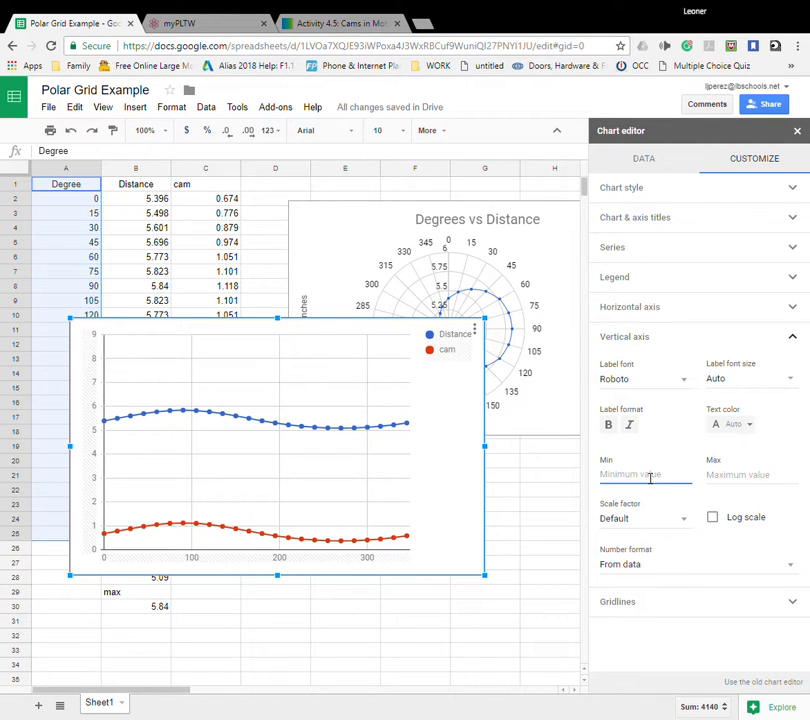
pyautogui.write('0')
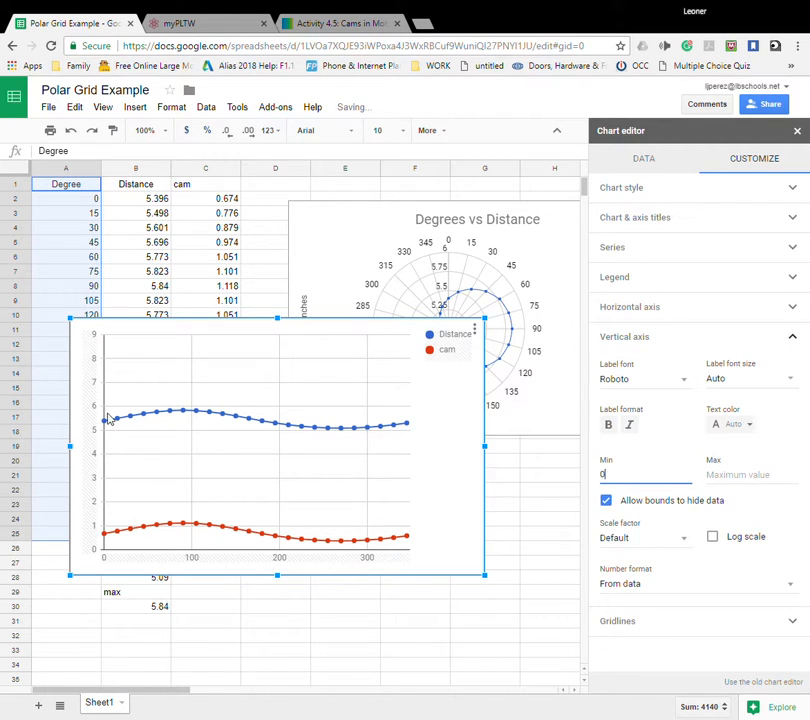
# Step: Set the maximum value of the line chart's vertical axis to 6
pyautogui.click(712, 474)
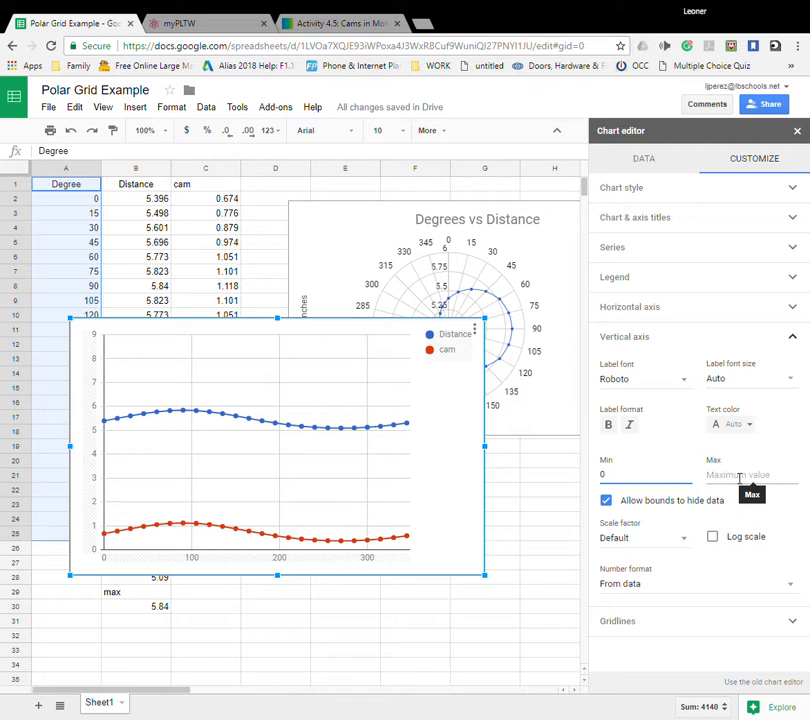
pyautogui.write('6')
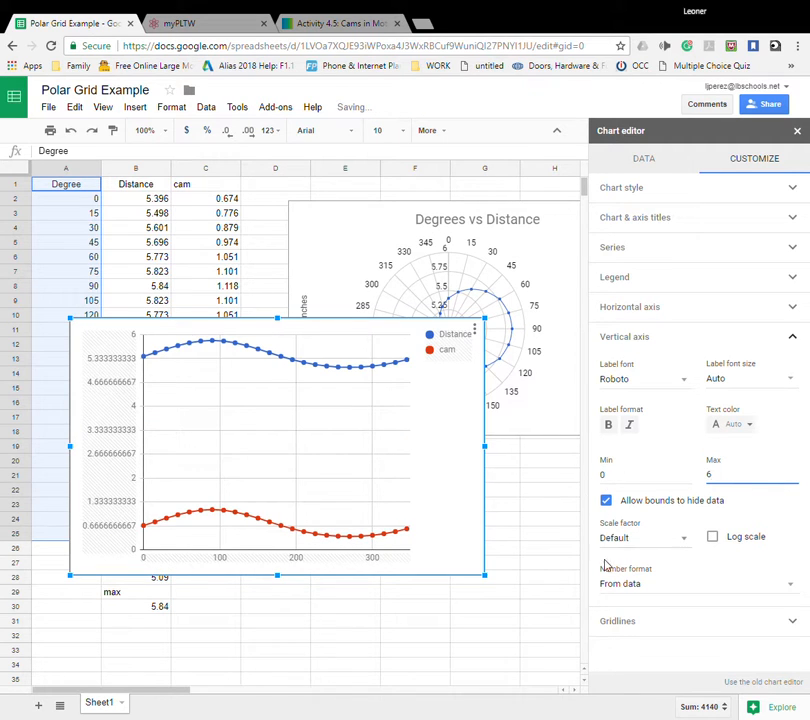
# Step: Try a major gridline count of 8 for the vertical axis, and settle on 11
pyautogui.click(621, 621)
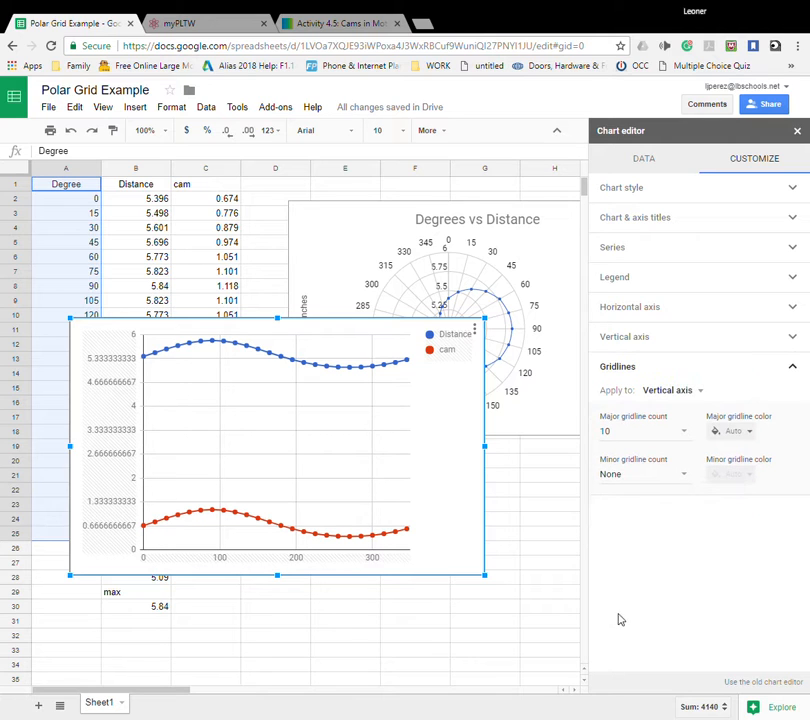
pyautogui.click(622, 431)
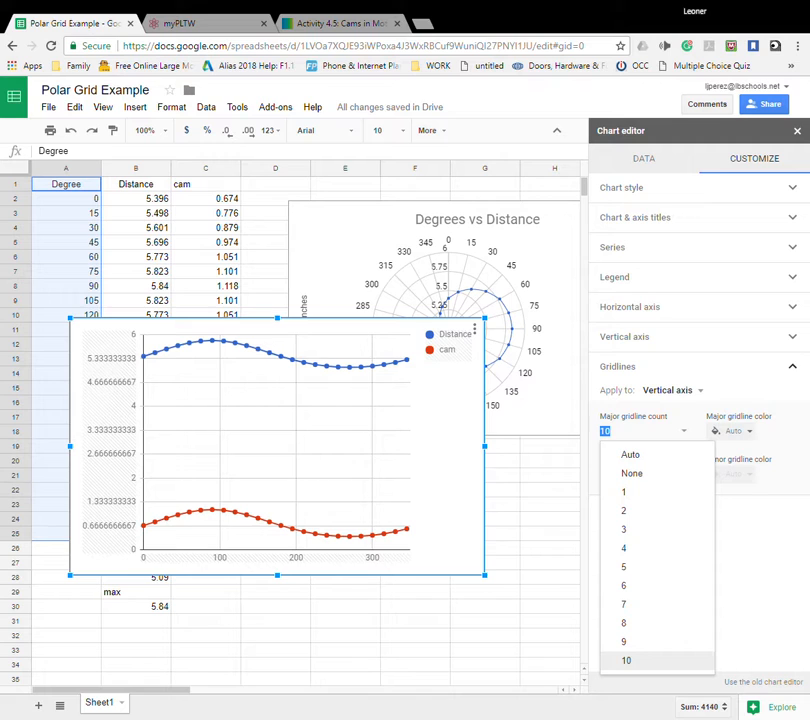
pyautogui.write('8')
pyautogui.press('Return')
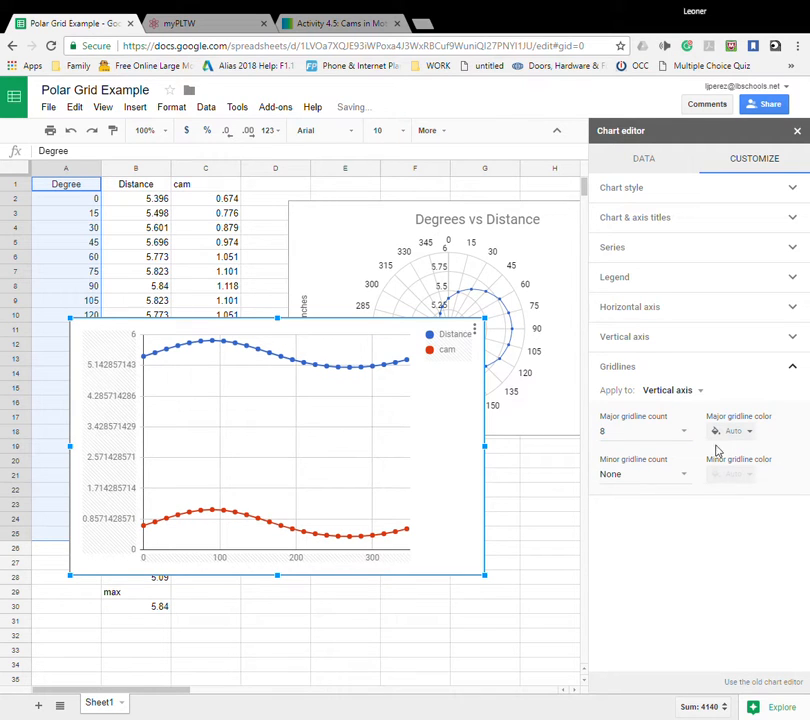
pyautogui.click(624, 433)
pyautogui.write('11')
pyautogui.press('Return')
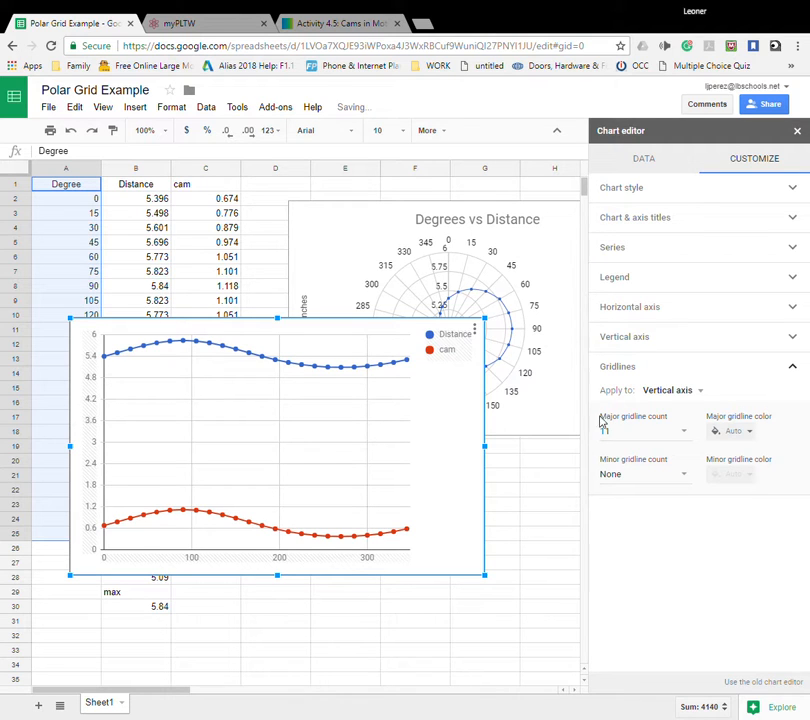
# Step: Try major gridline counts of 25 and 26 for the line chart's horizontal axis
pyautogui.click(682, 391)
pyautogui.click(672, 373)
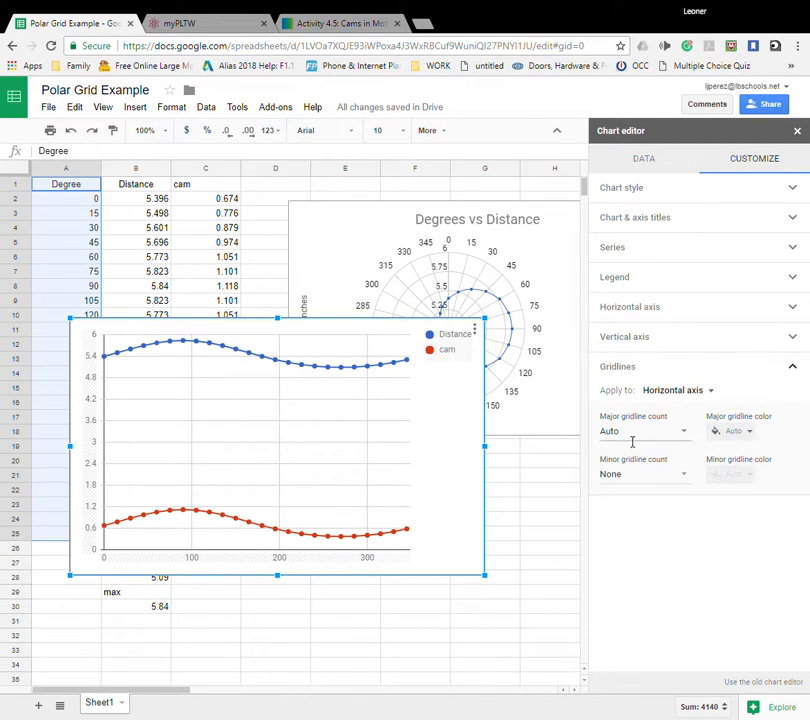
pyautogui.click(633, 437)
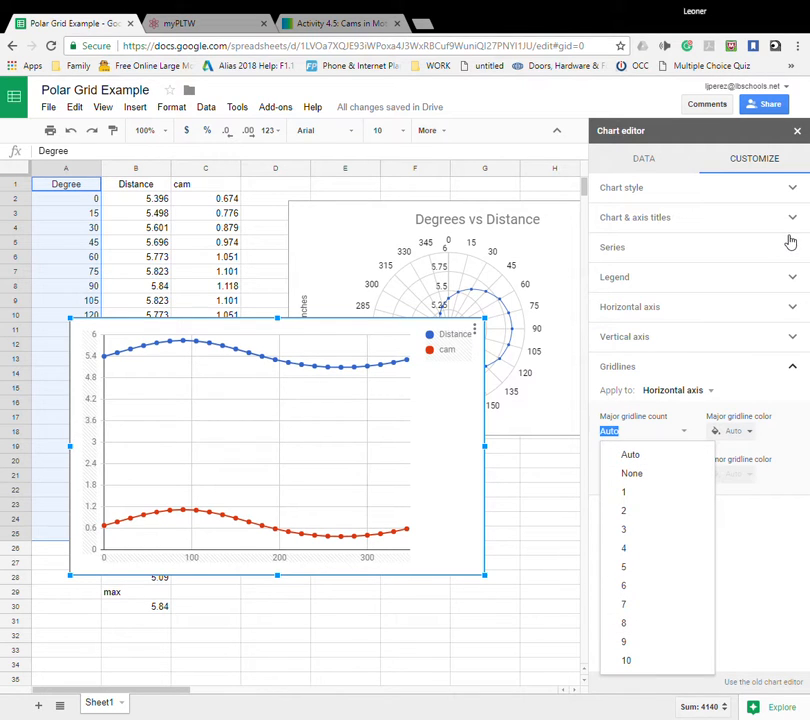
pyautogui.write('25')
pyautogui.press('Return')
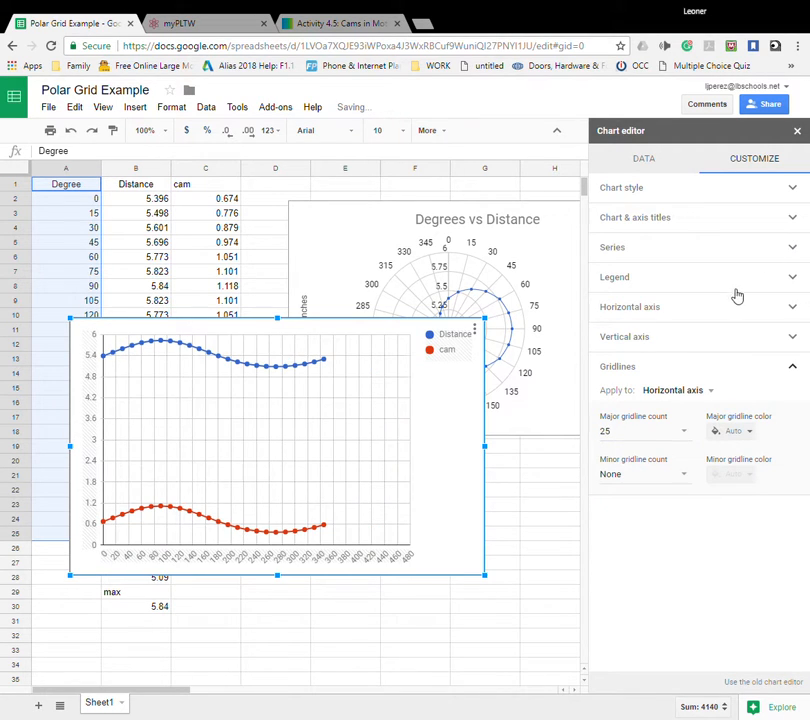
pyautogui.click(627, 433)
pyautogui.write('26')
pyautogui.press('Return')
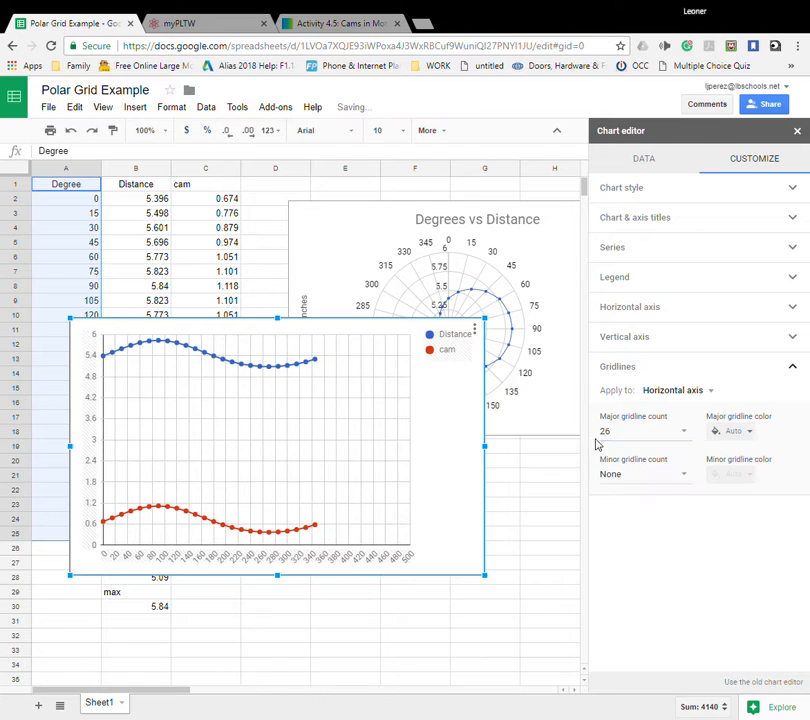
pyautogui.click(612, 431)
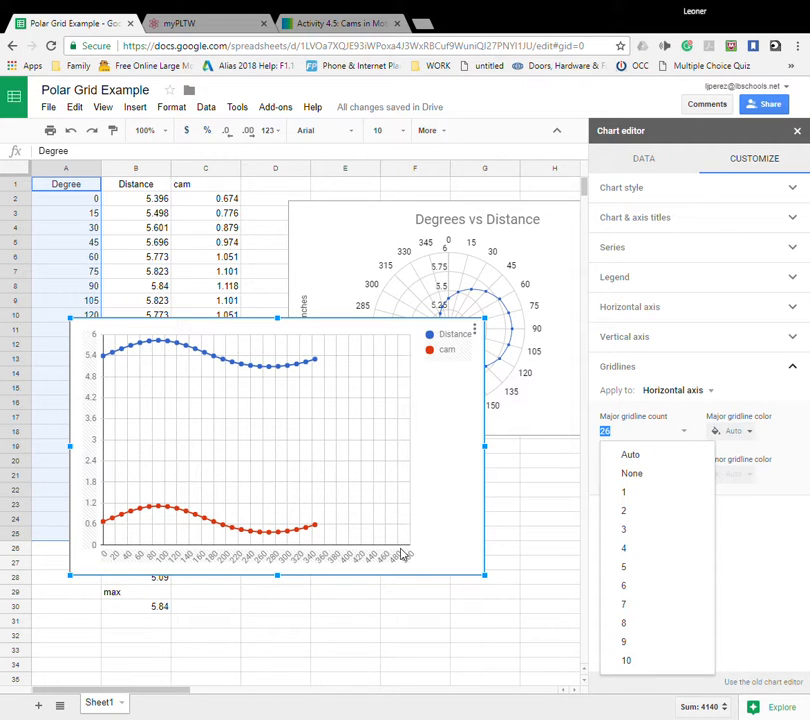
# Step: Set the horizontal axis range of the line chart to a minimum of 0 and a maximum of 345
pyautogui.click(665, 312)
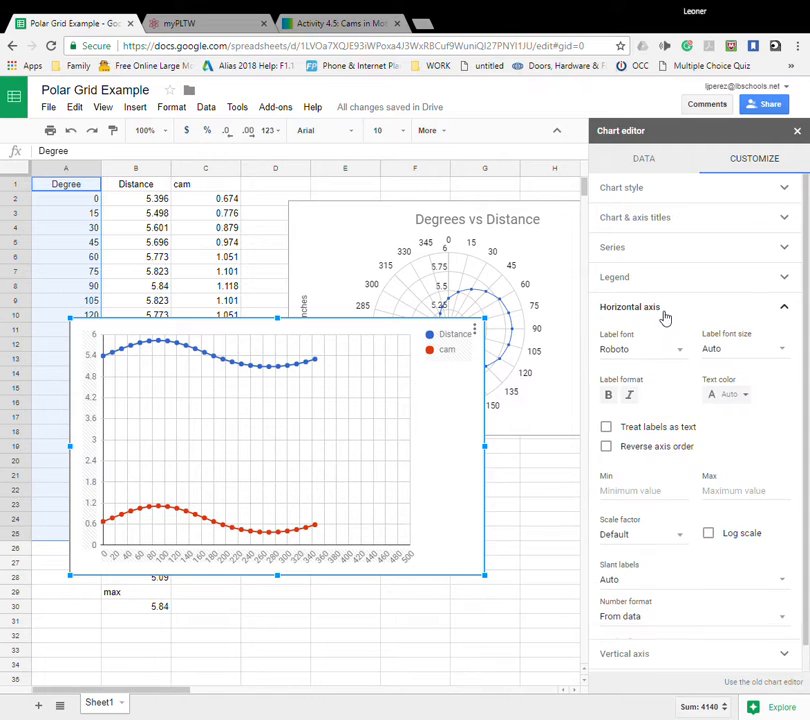
pyautogui.click(634, 492)
pyautogui.write('0')
pyautogui.click(730, 490)
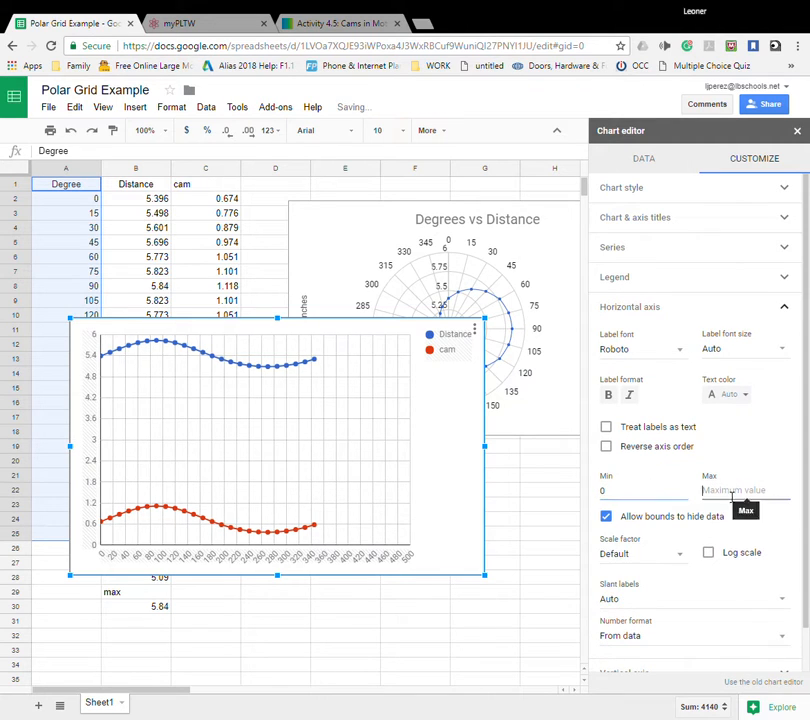
pyautogui.write('345')
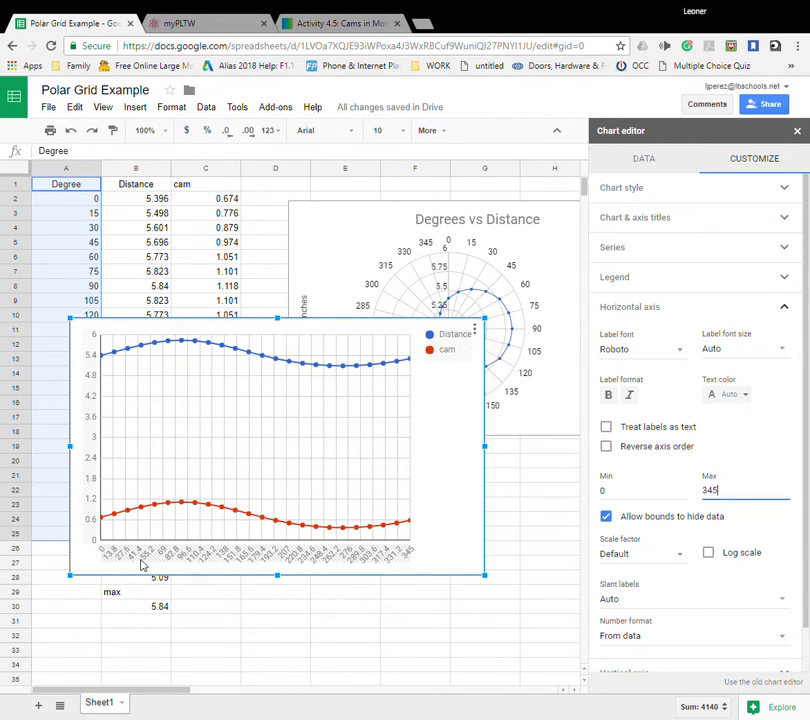
# Step: Try a major gridline count of 25 for the horizontal axis, and return it to 26
pyautogui.scroll(-1, 636, 610)
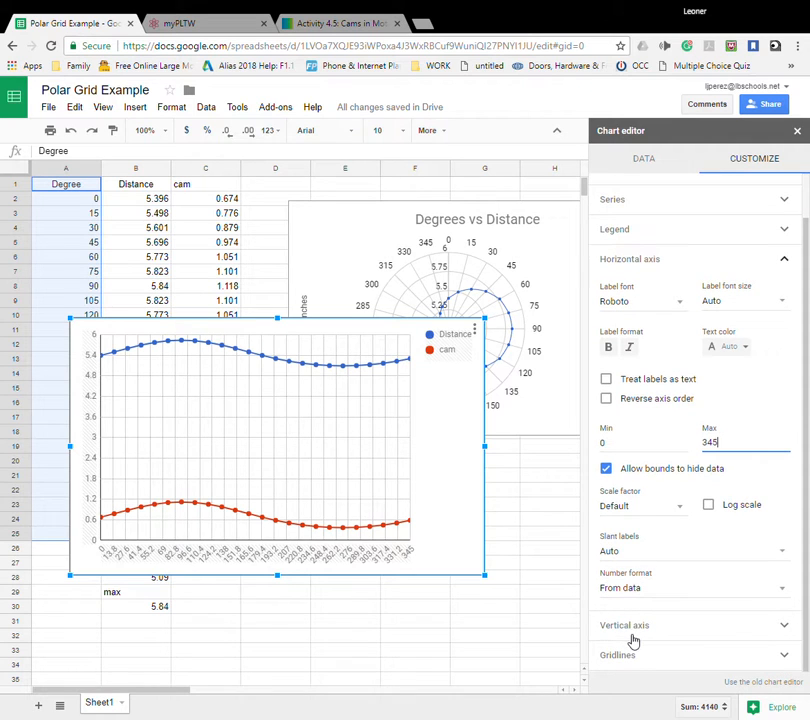
pyautogui.click(633, 627)
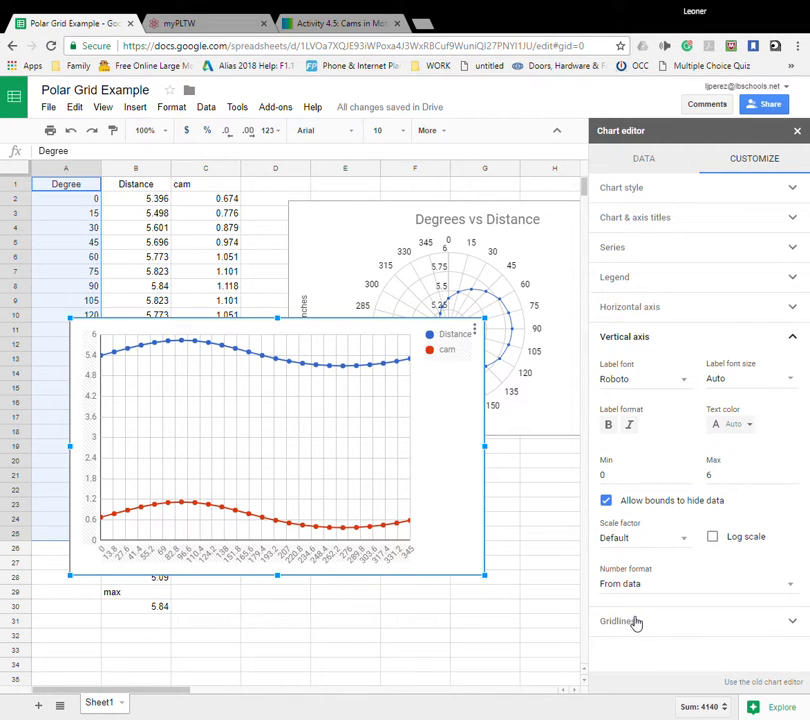
pyautogui.click(635, 621)
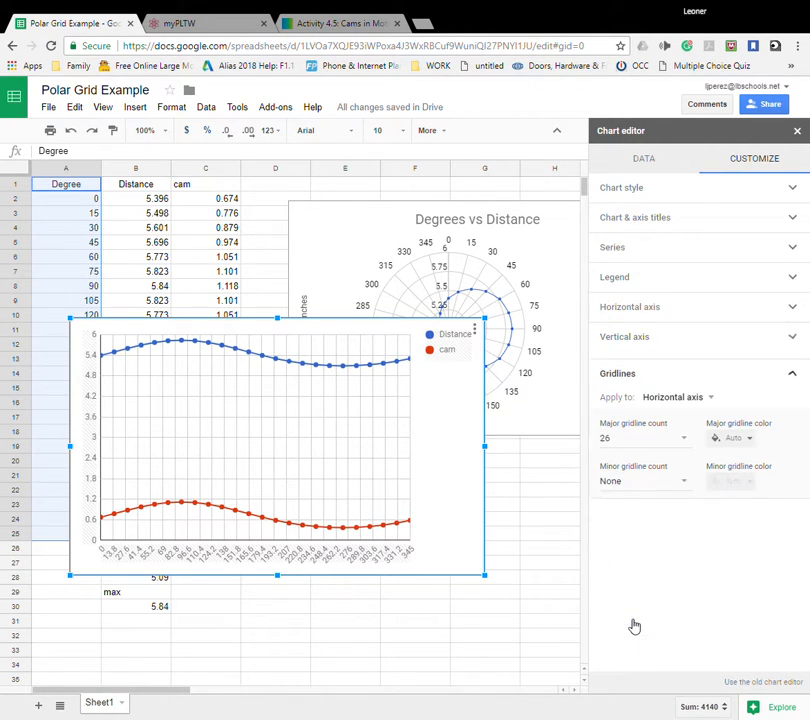
pyautogui.click(620, 436)
pyautogui.write('25')
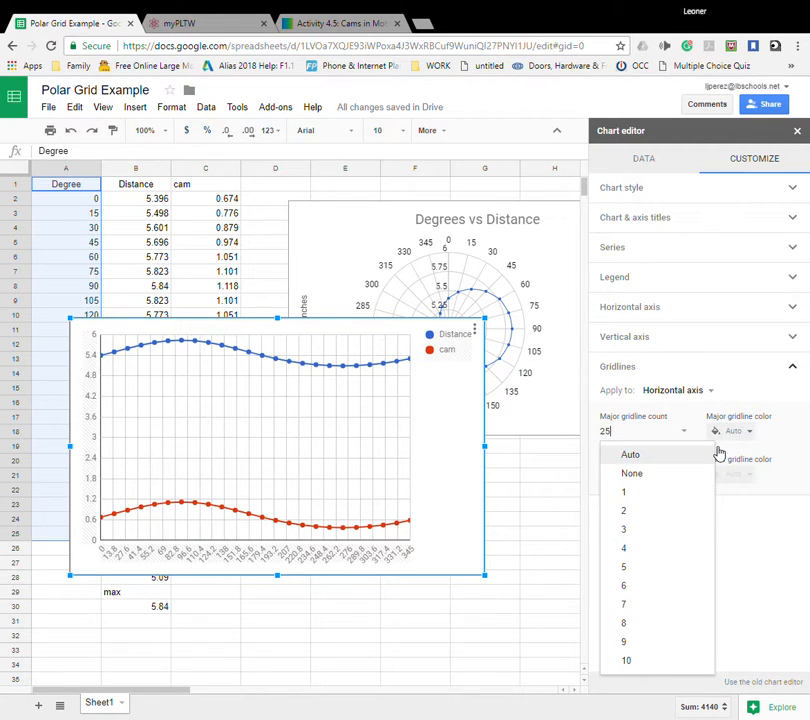
pyautogui.press('Return')
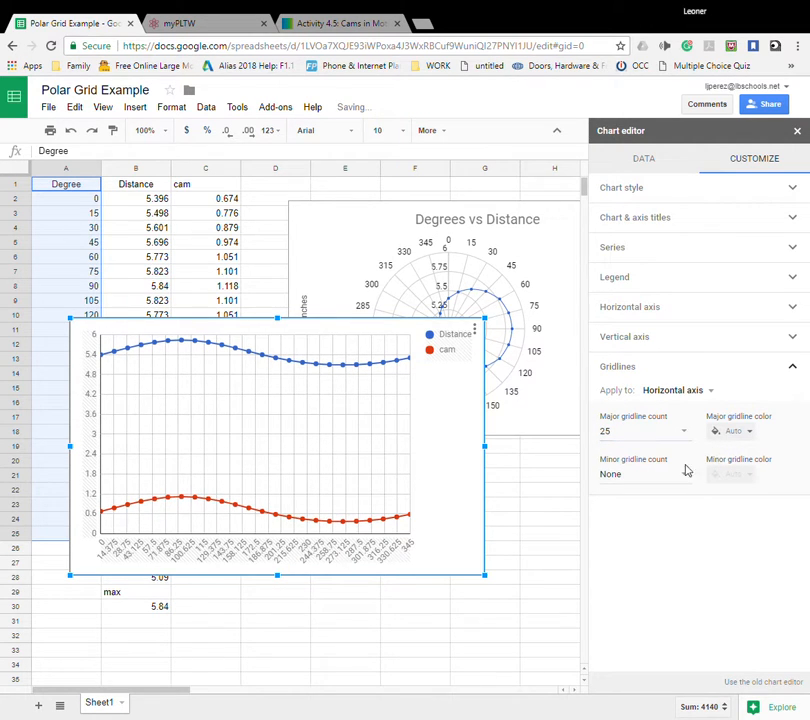
pyautogui.click(626, 436)
pyautogui.write('26')
pyautogui.press('Return')
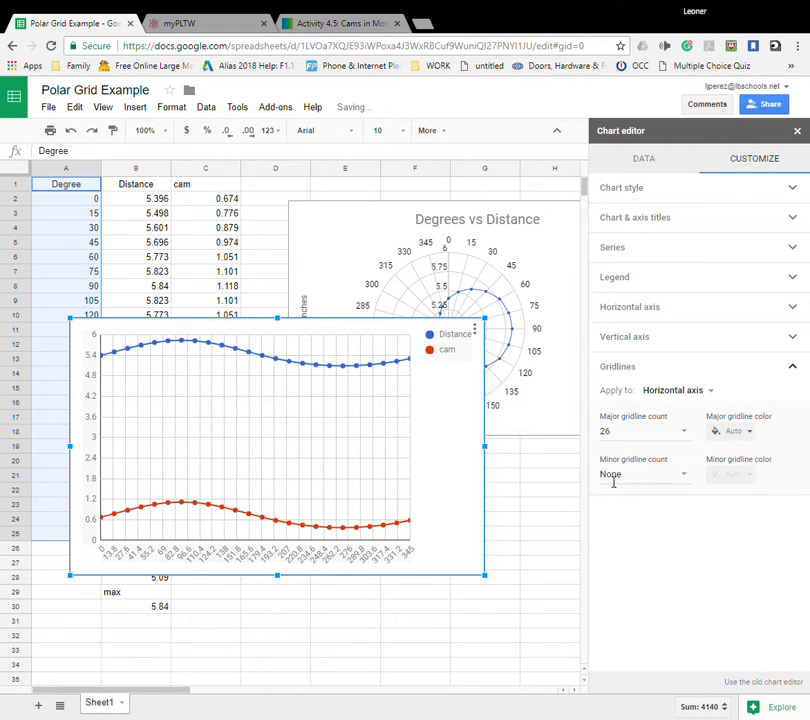
# Step: Try major gridline counts of 20 and 10 for the horizontal axis, and settle on Auto
pyautogui.click(630, 433)
pyautogui.press('Return')
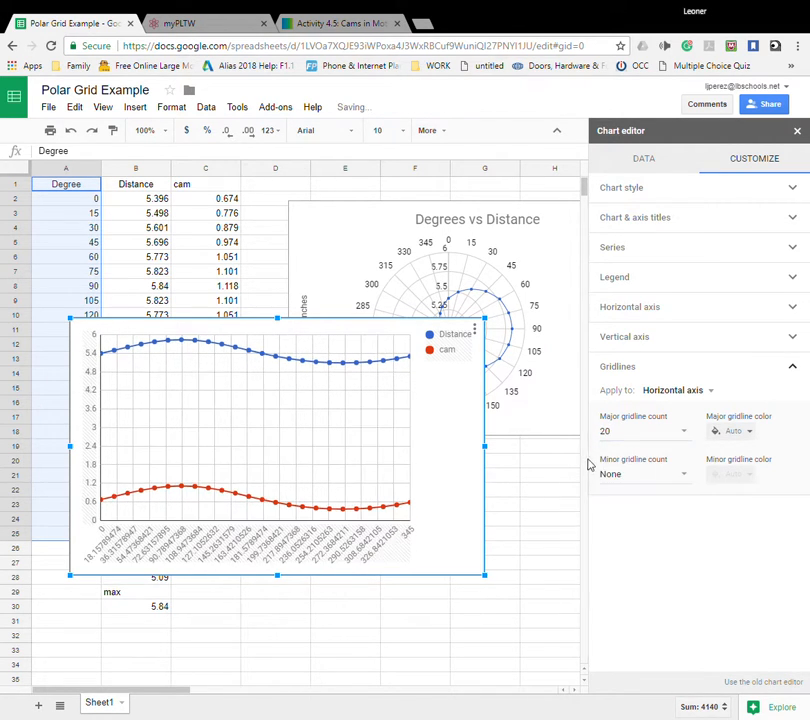
pyautogui.click(627, 436)
pyautogui.write('10')
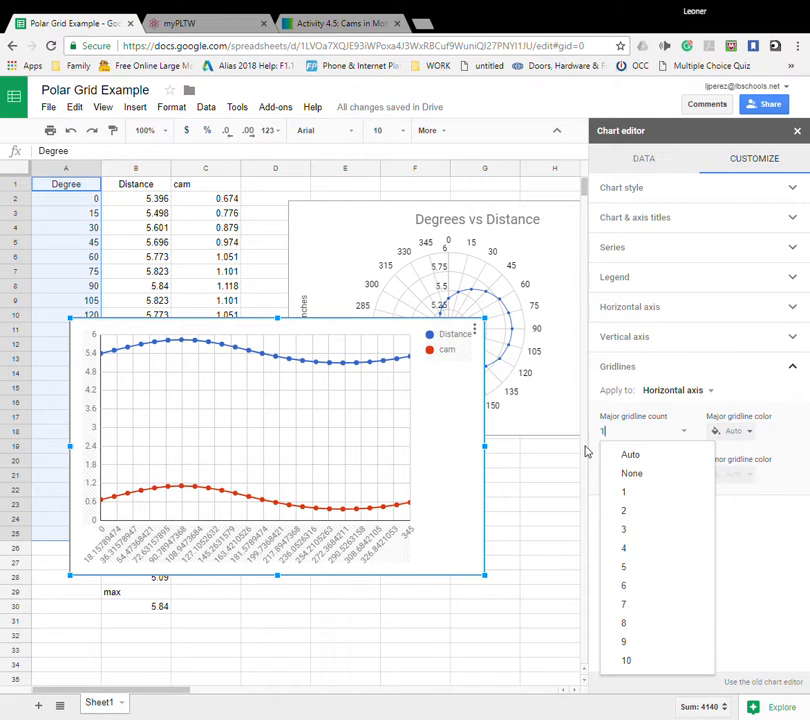
pyautogui.press('Return')
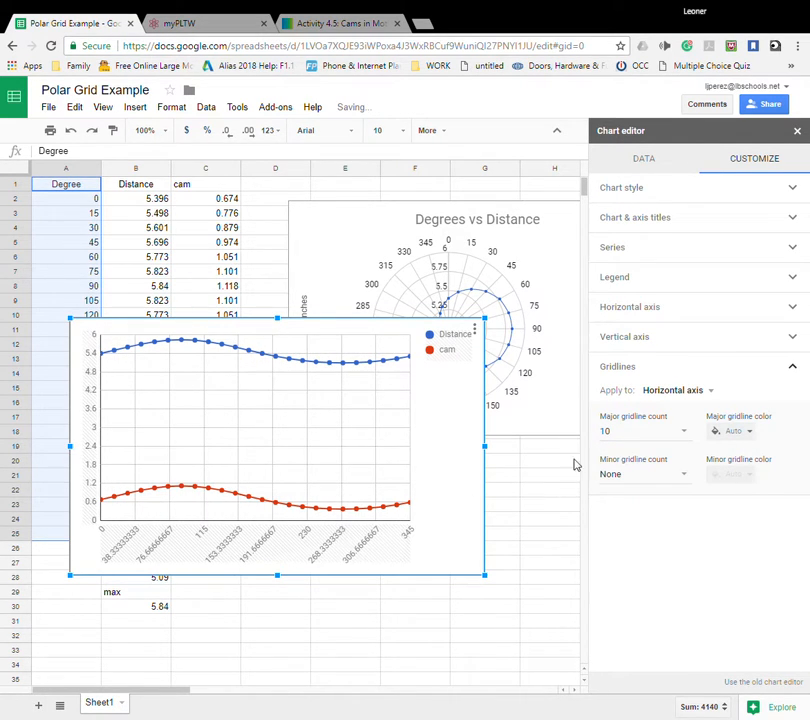
pyautogui.click(684, 433)
pyautogui.click(673, 460)
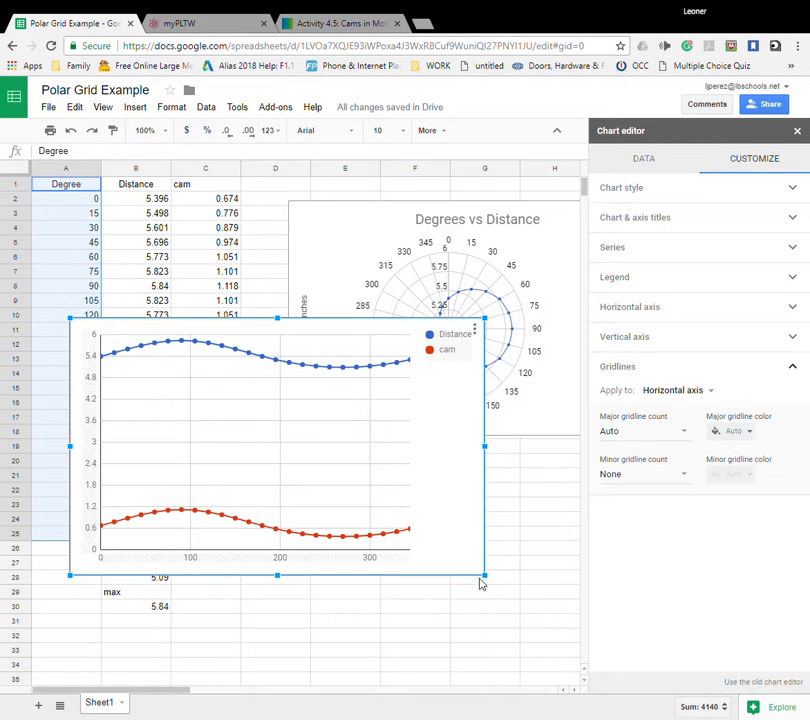
# Step: Shrink the line chart and move it directly below the polar chart, aligned with that chart's starting edge
pyautogui.moveTo(487, 578); pyautogui.dragTo(345, 437)
pyautogui.moveTo(259, 412); pyautogui.dragTo(485, 544)
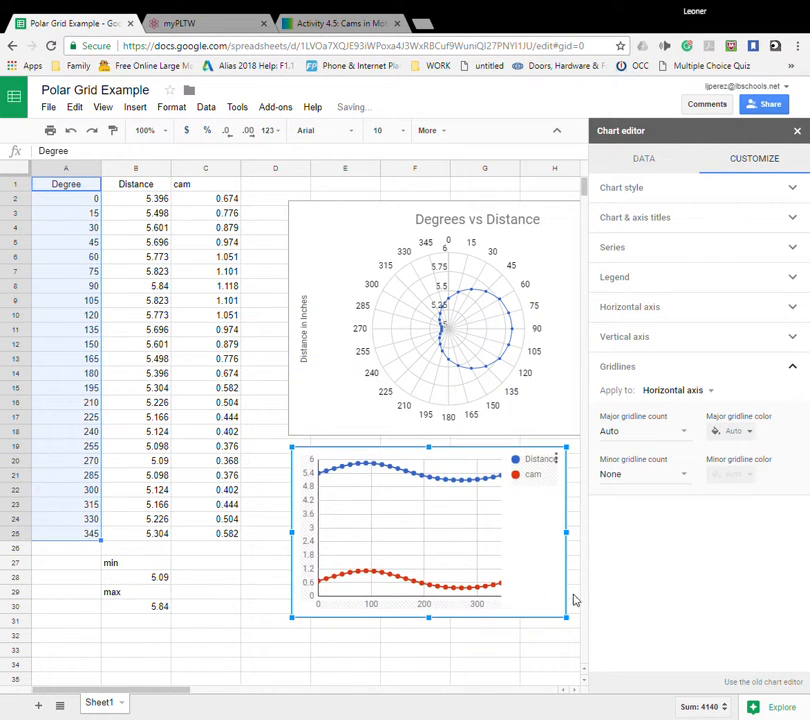
# Step: Close the chart editor and enlarge the line chart to about the same width as the polar chart above it
pyautogui.click(797, 130)
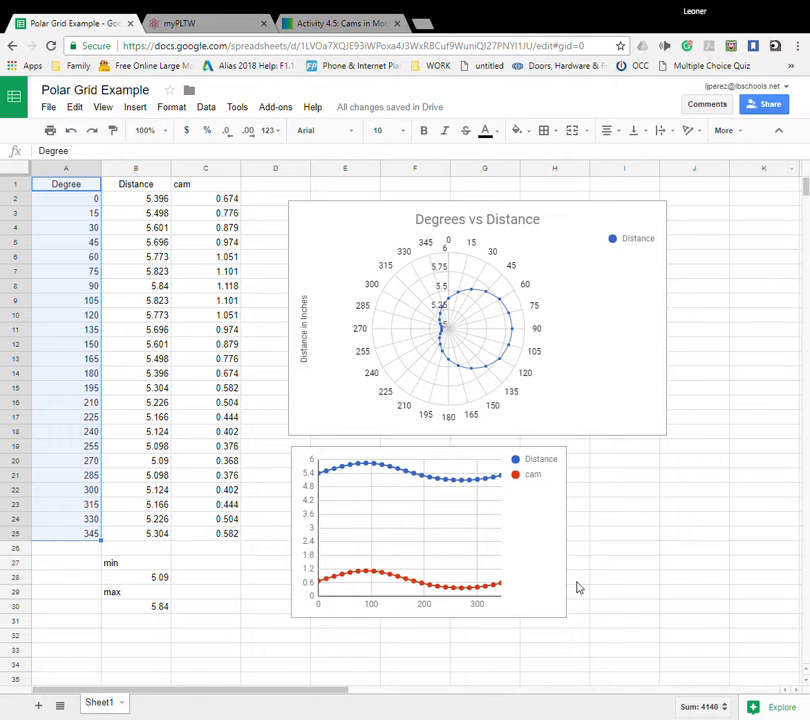
pyautogui.moveTo(567, 618); pyautogui.dragTo(663, 678)
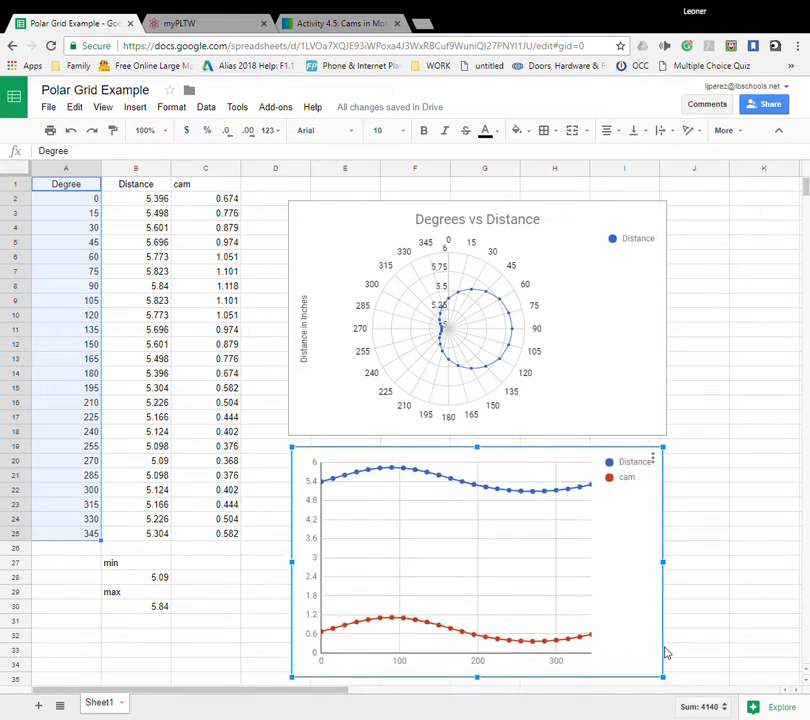
pyautogui.scroll(-2, 600, 585)
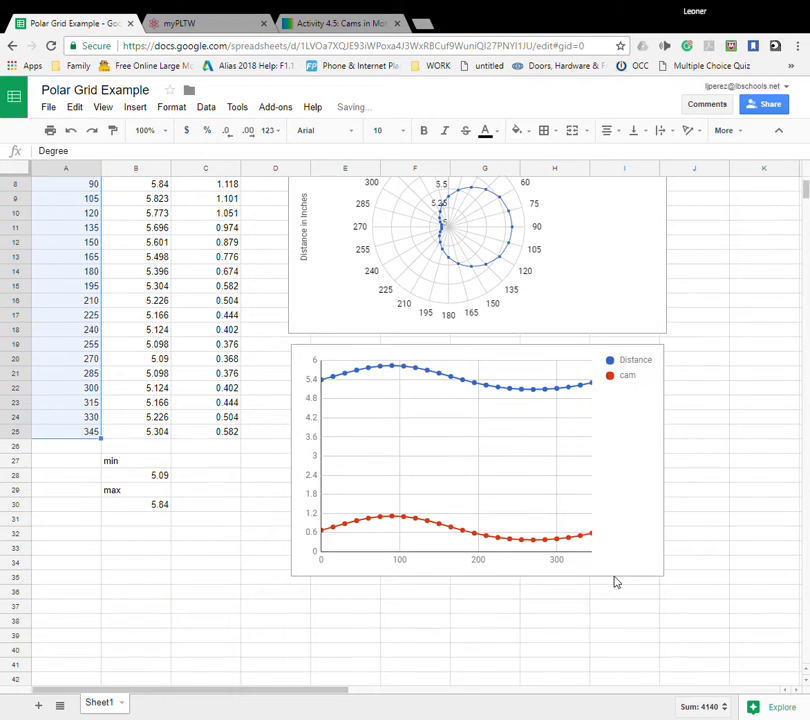